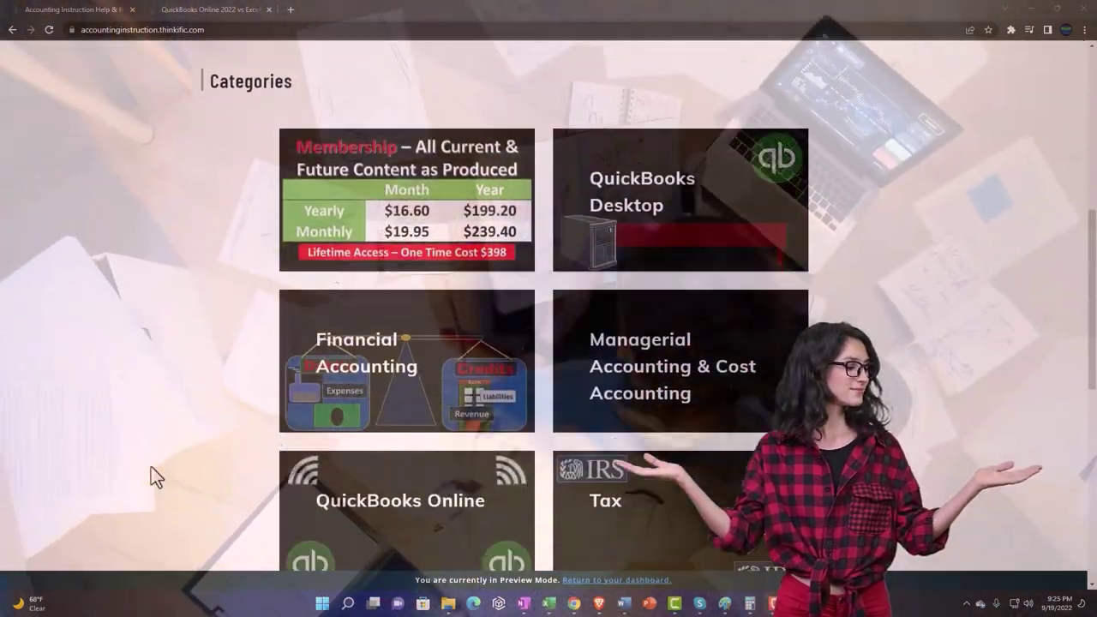
Step: Browse the course categories on the Accounting Instruction site and look at the OneNote - Getting Started 2022 section of the QuickBooks Online course
{"action": "scroll", "coordinate": [151, 467], "scroll_direction": "down", "scroll_amount": 6}
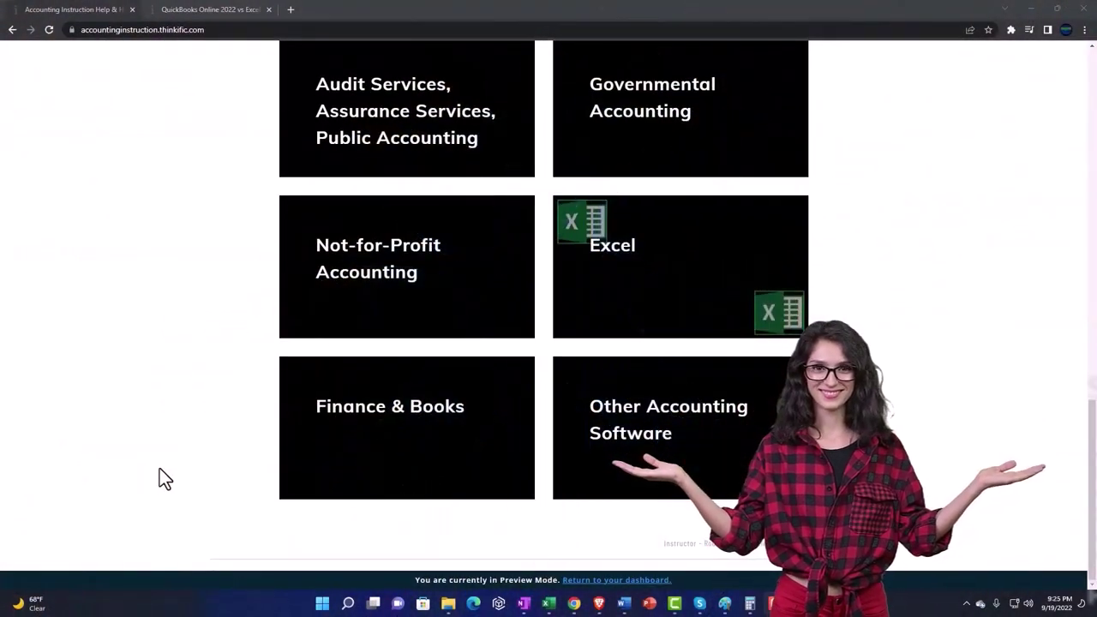
{"action": "left_click", "coordinate": [199, 12]}
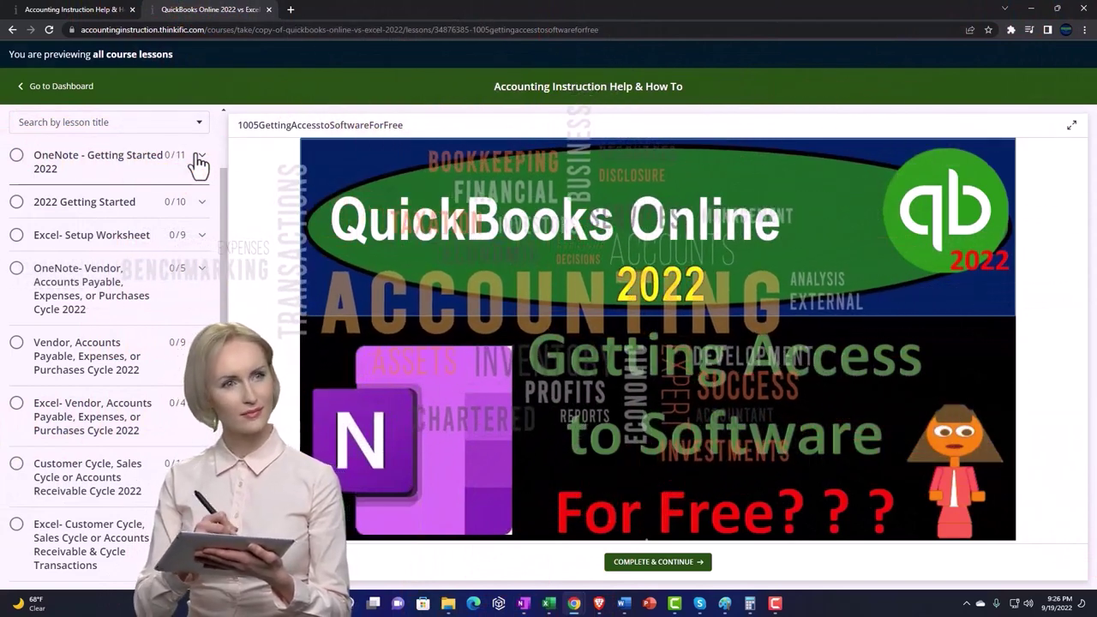
{"action": "left_click", "coordinate": [198, 160]}
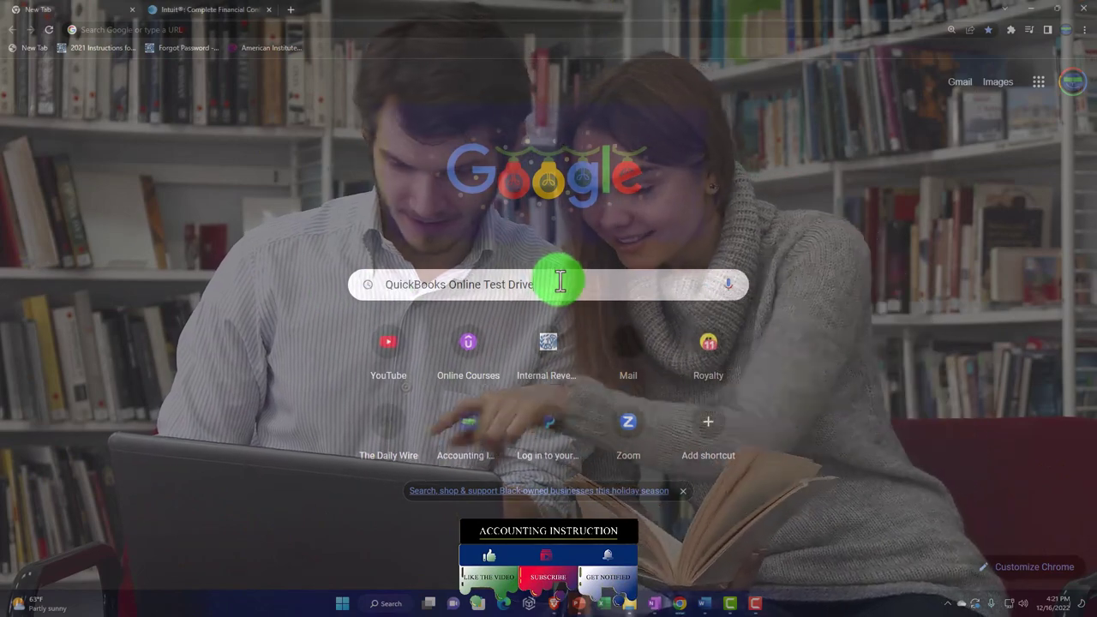
Step: Search Google for "QuickBooks Online Test Drive" and open the QuickBooks site from the Intuit home page
{"action": "key", "text": "Return"}
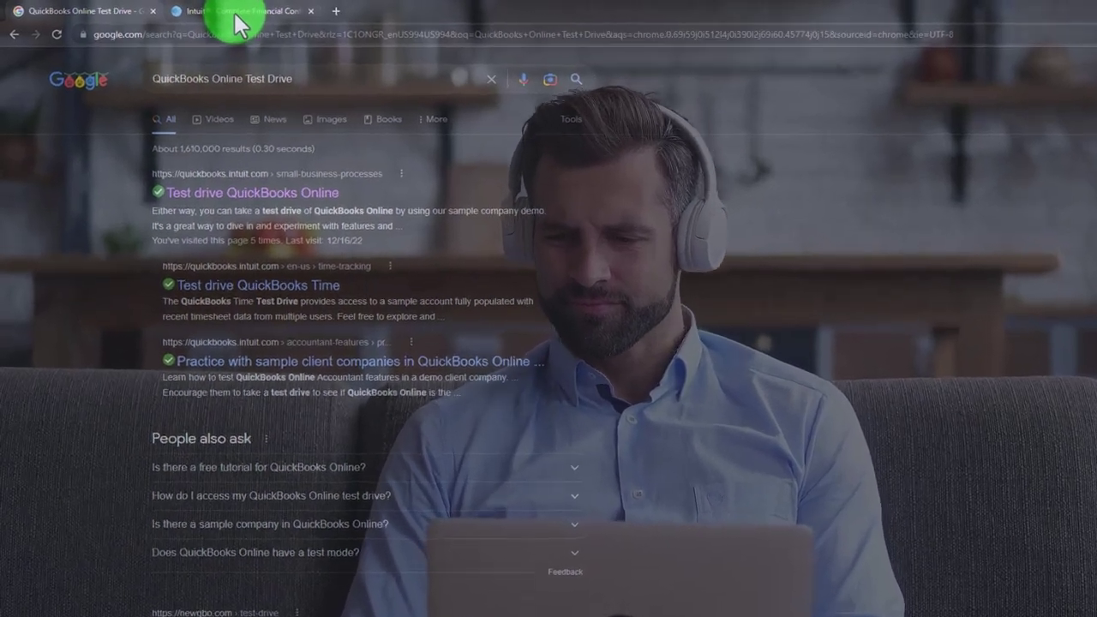
{"action": "left_click", "coordinate": [201, 12]}
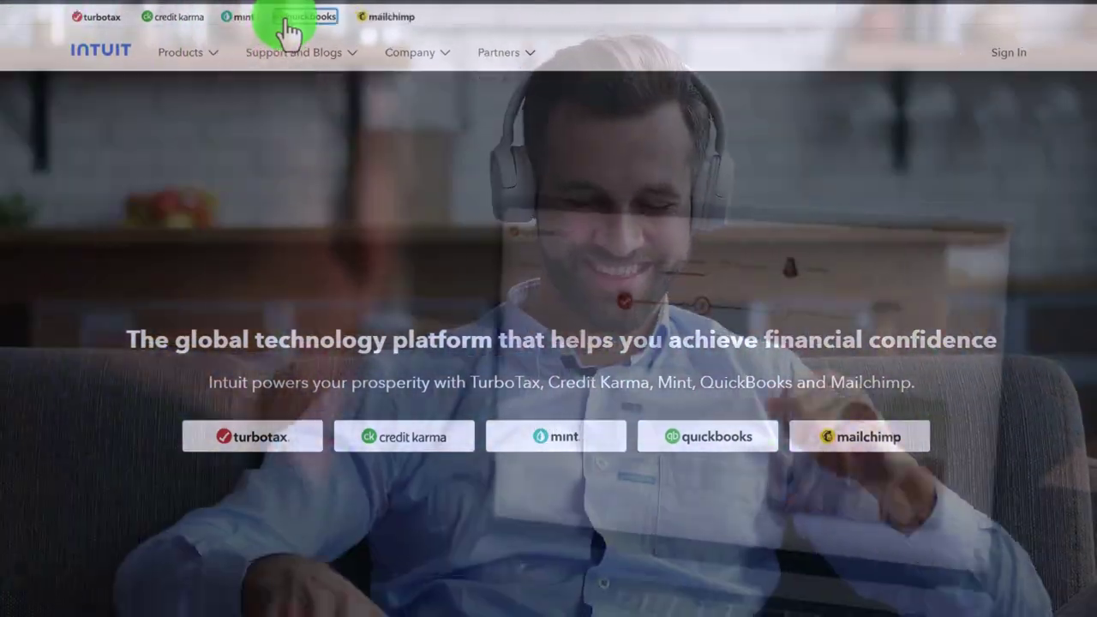
{"action": "left_click", "coordinate": [285, 26]}
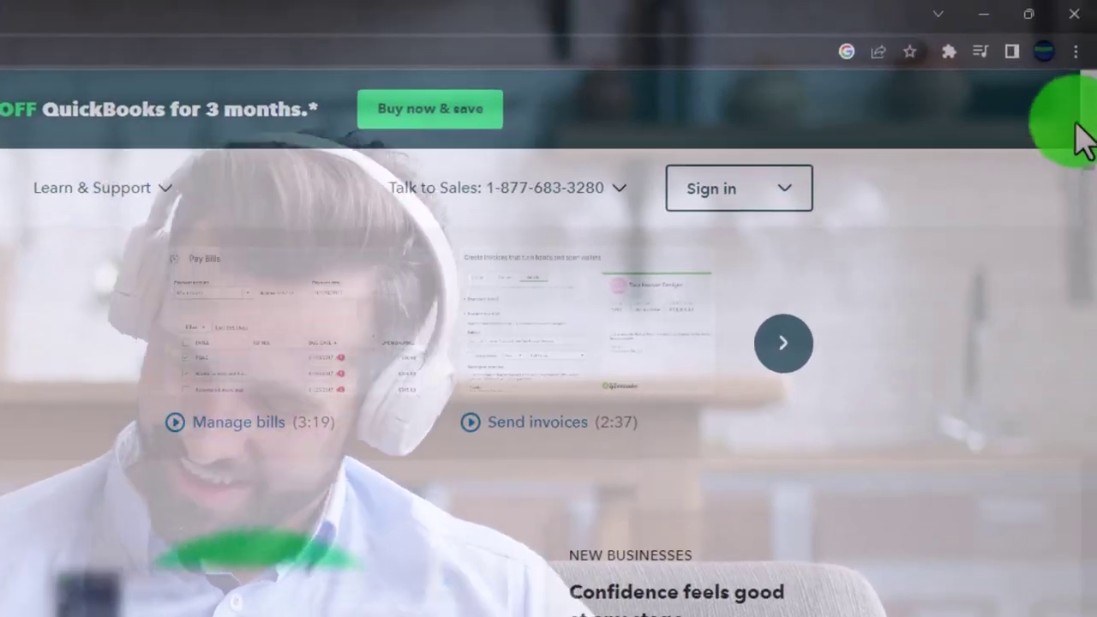
Step: Open the QuickBooks Online product page from the product links in the QuickBooks site's footer
{"action": "left_click_drag", "start_coordinate": [1082, 137], "coordinate": [1081, 519]}
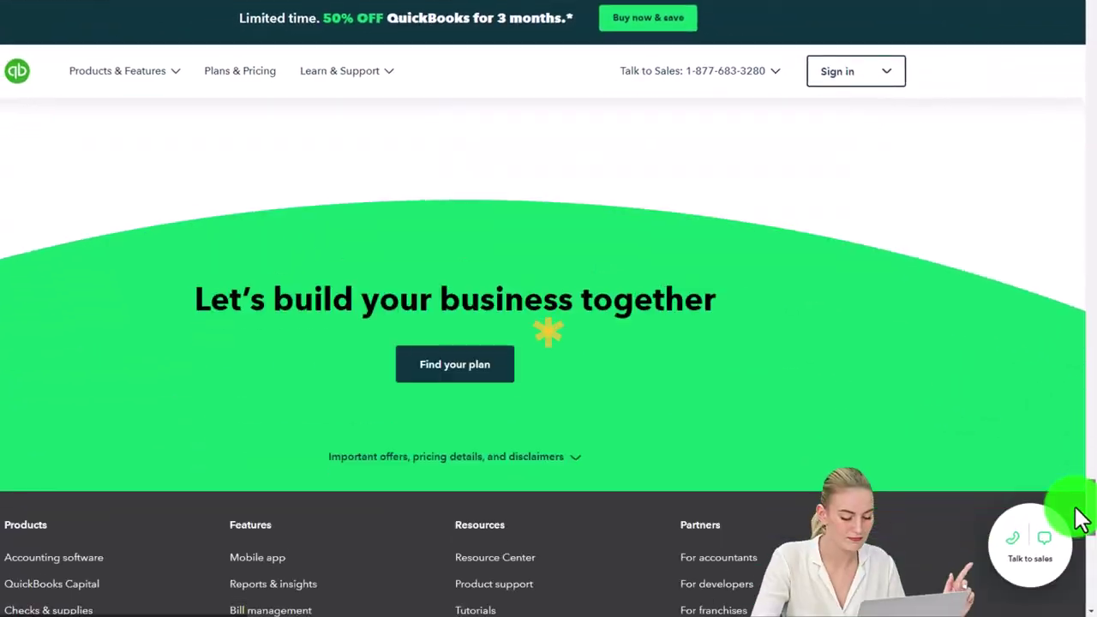
{"action": "scroll", "coordinate": [937, 543], "scroll_direction": "down", "scroll_amount": 3}
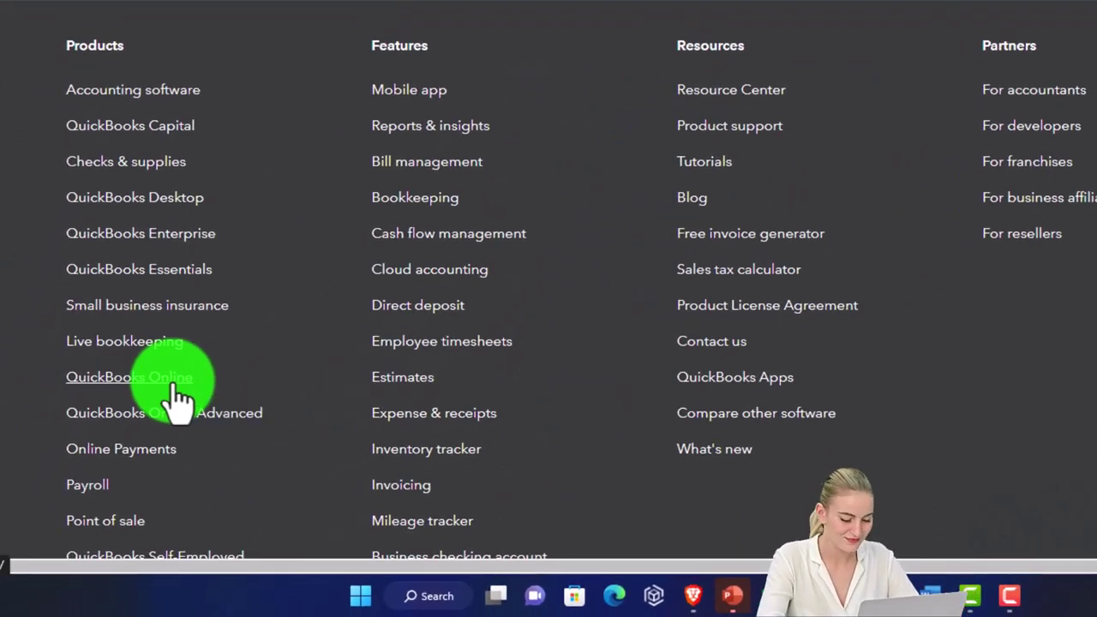
{"action": "left_click", "coordinate": [172, 383]}
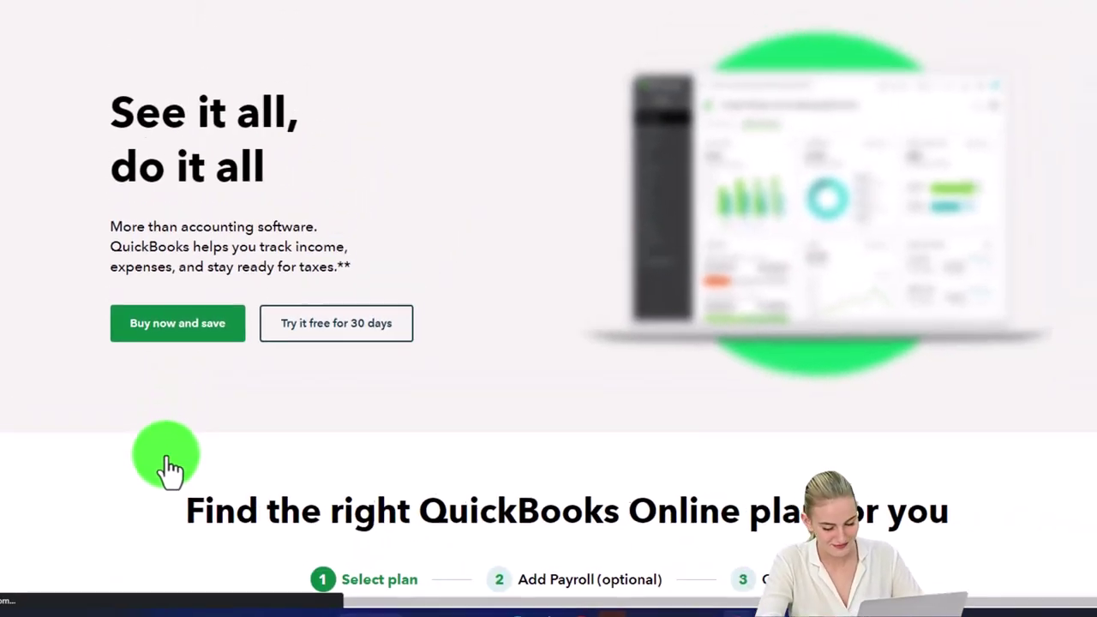
Step: Look through the QuickBooks Online page down to the "See QuickBooks in action" test drive offer, then close the page
{"action": "scroll", "coordinate": [23, 465], "scroll_direction": "down", "scroll_amount": 7}
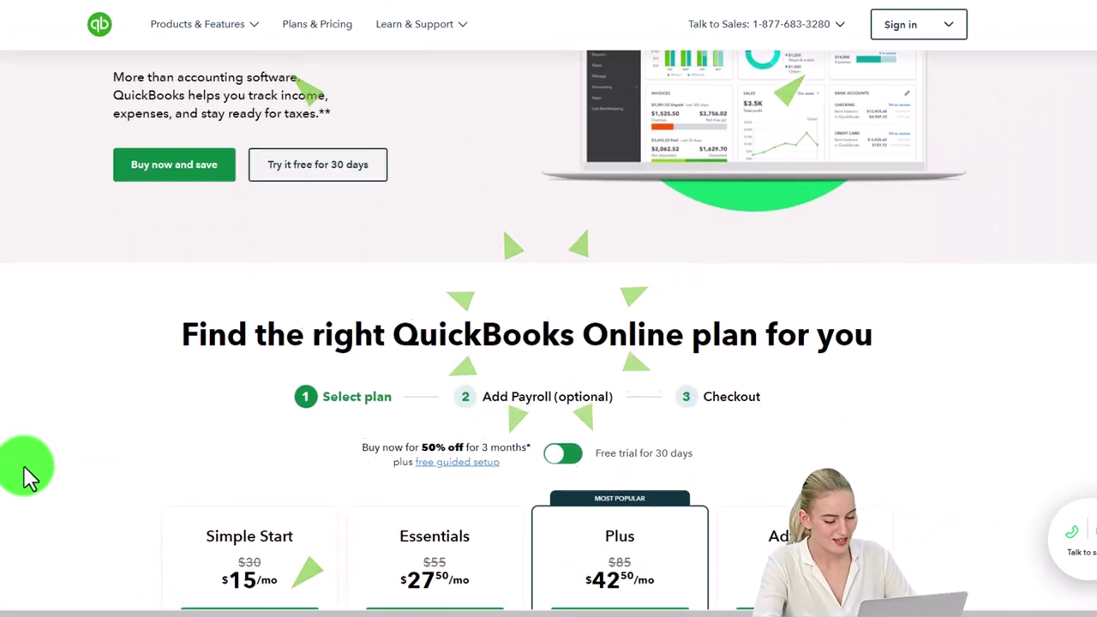
{"action": "scroll", "coordinate": [23, 465], "scroll_direction": "down", "scroll_amount": 12}
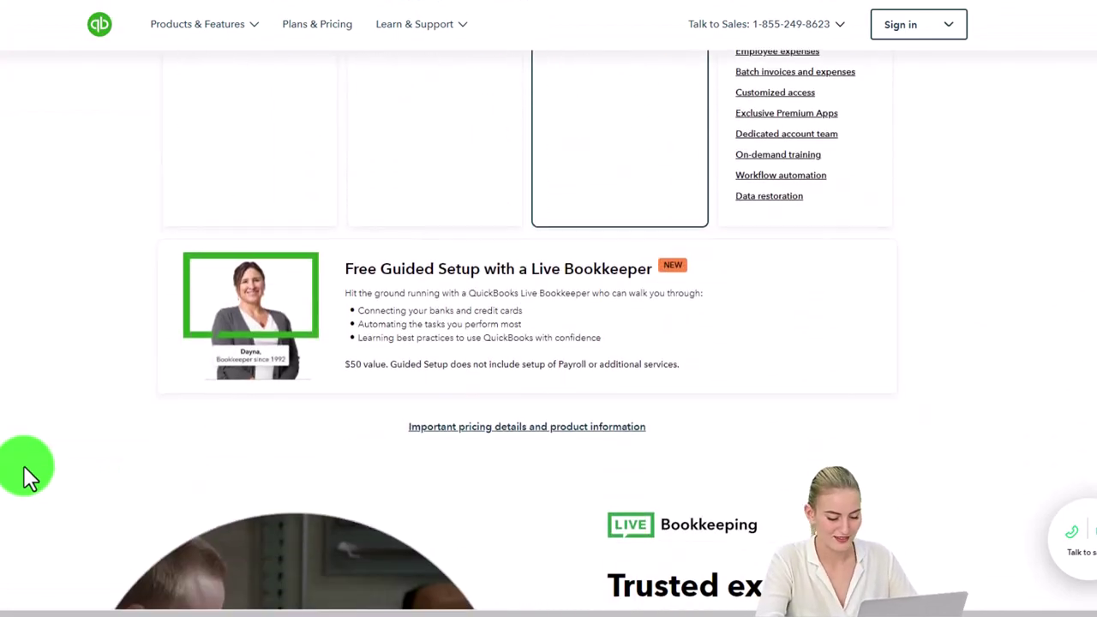
{"action": "scroll", "coordinate": [23, 465], "scroll_direction": "down", "scroll_amount": 12}
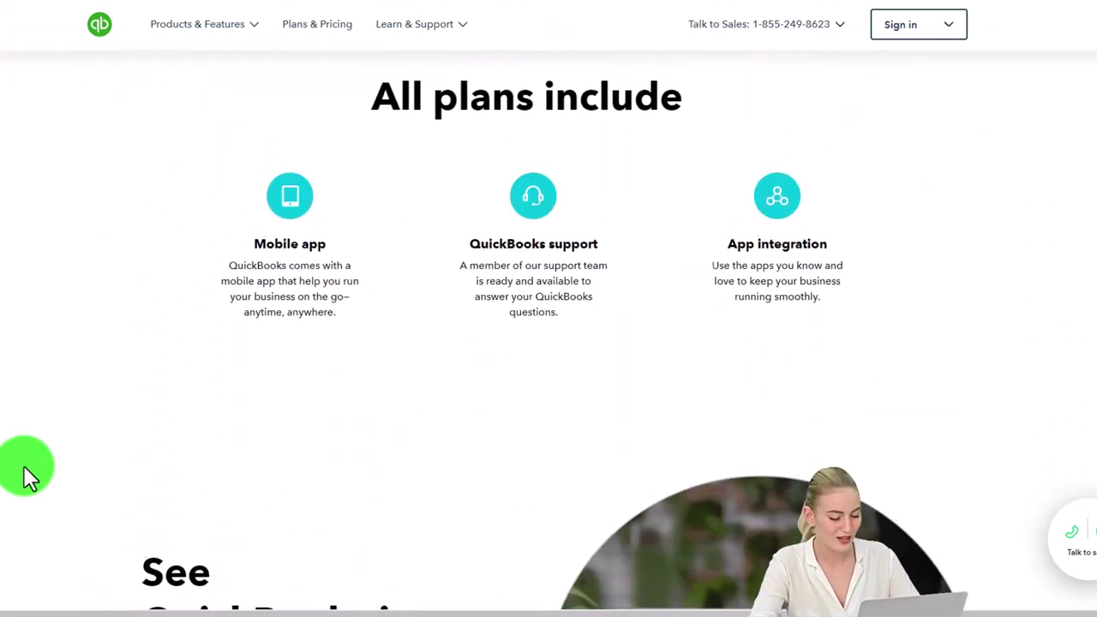
{"action": "scroll", "coordinate": [24, 468], "scroll_direction": "down", "scroll_amount": 1}
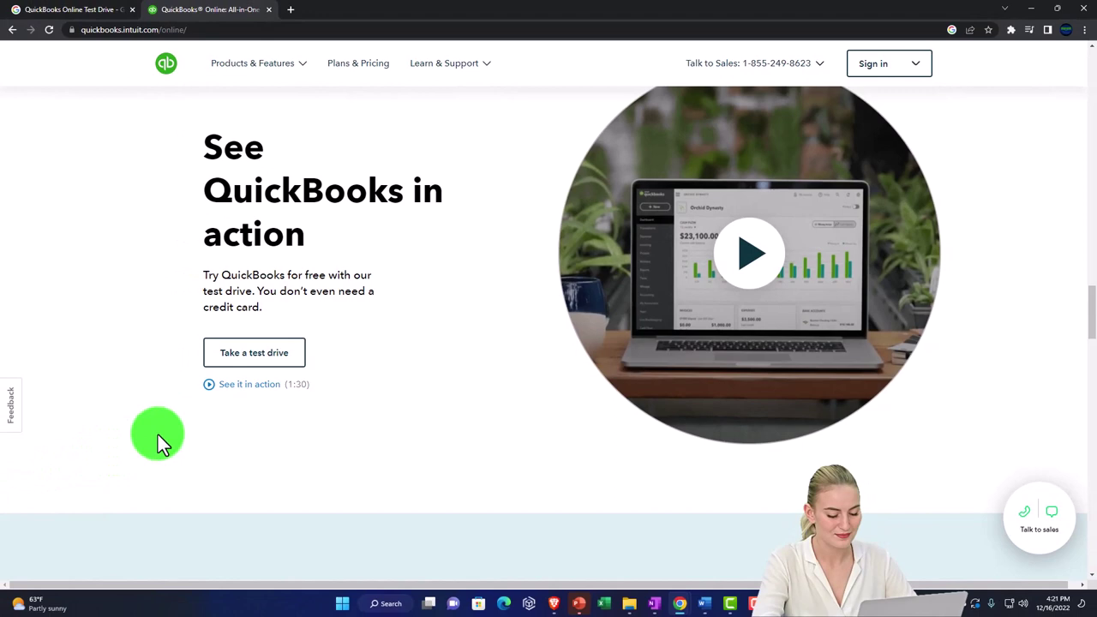
{"action": "left_click", "coordinate": [243, 369]}
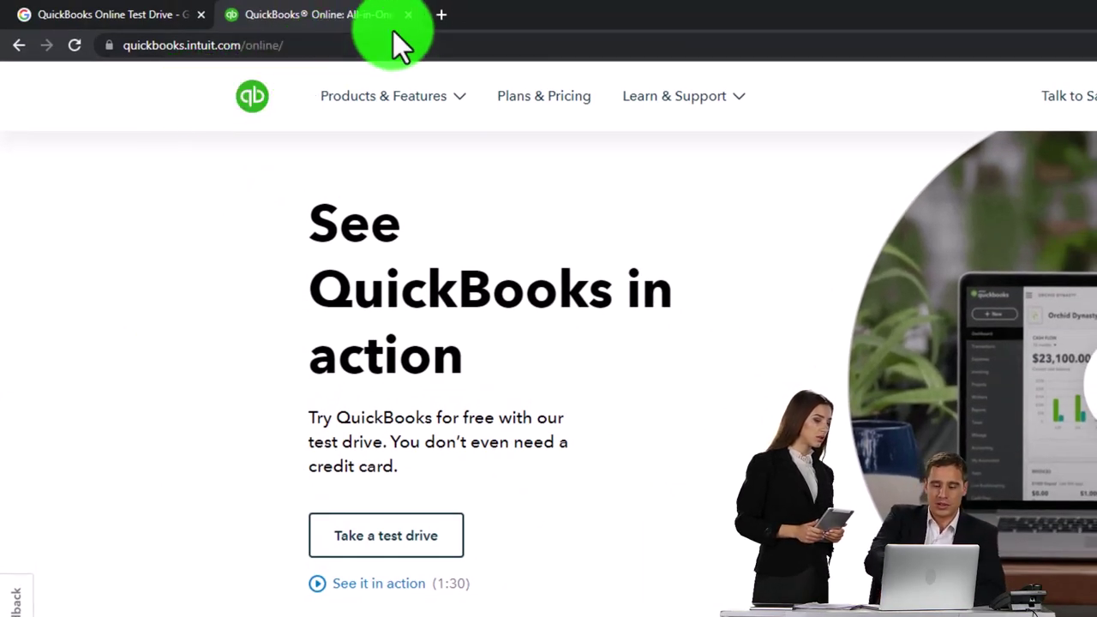
{"action": "left_click", "coordinate": [409, 15]}
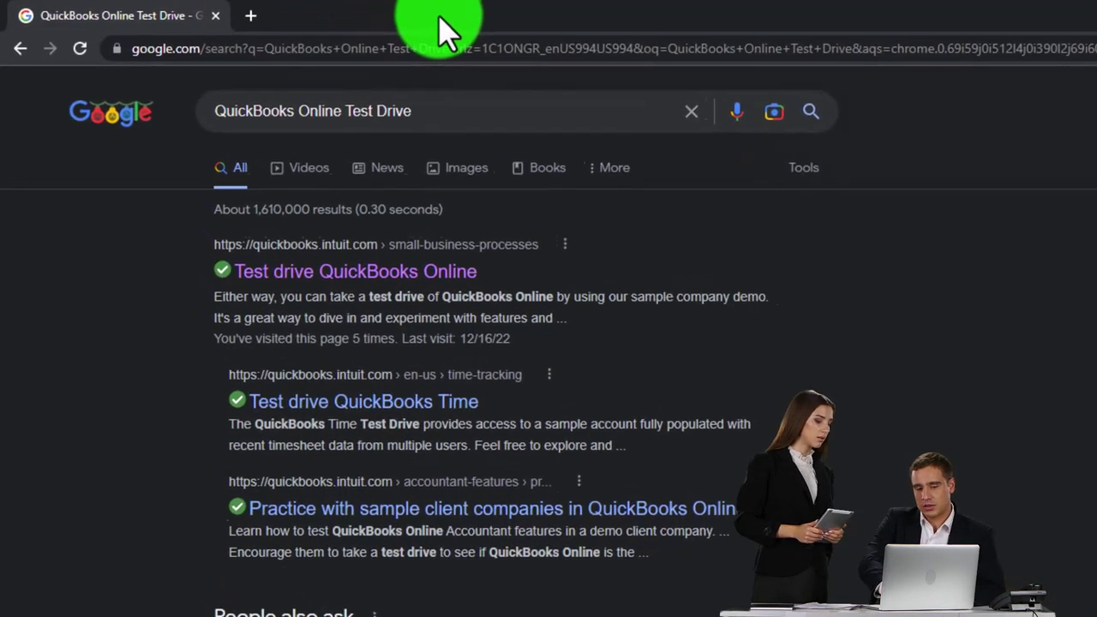
Step: Open the "Test drive QuickBooks Online" search result, follow the United States test drive link and complete the robot check
{"action": "left_click", "coordinate": [309, 276]}
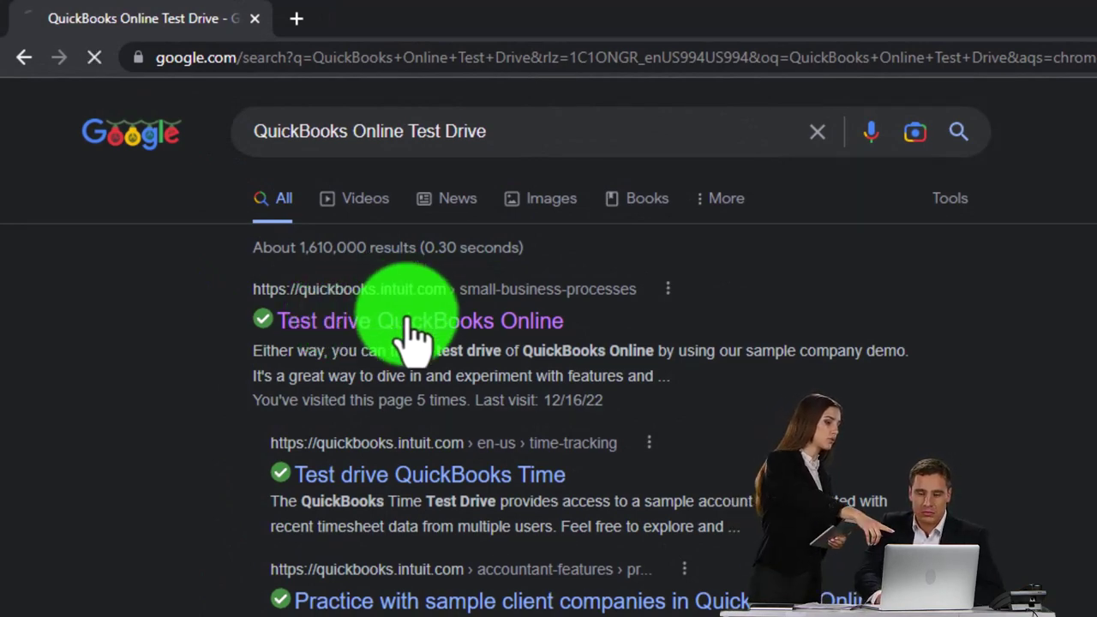
{"action": "scroll", "coordinate": [86, 363], "scroll_direction": "down", "scroll_amount": 3}
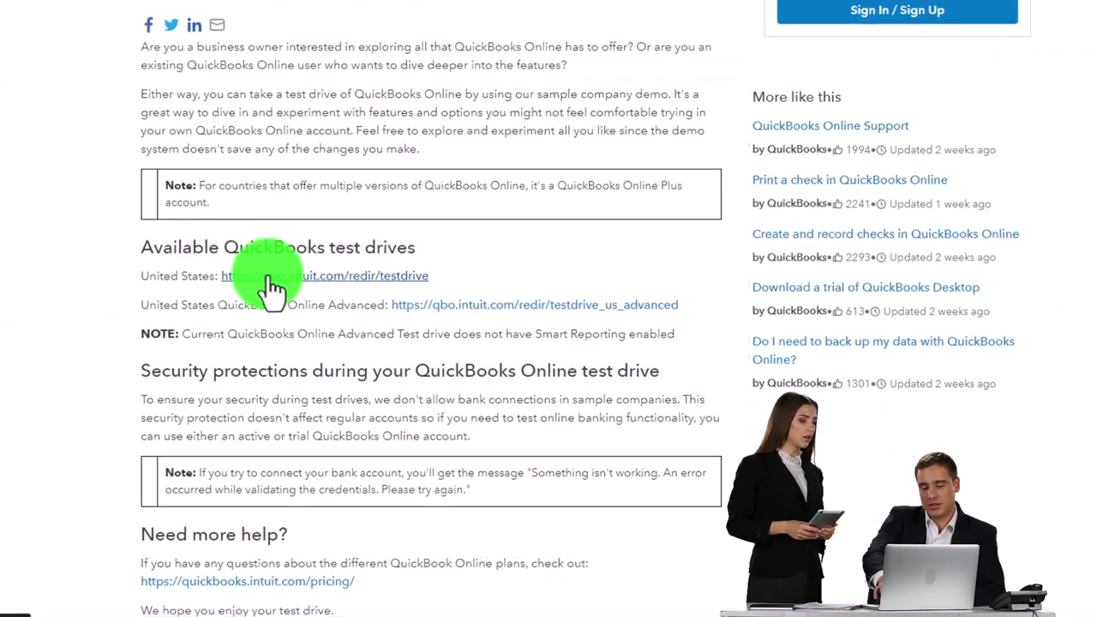
{"action": "left_click", "coordinate": [280, 379]}
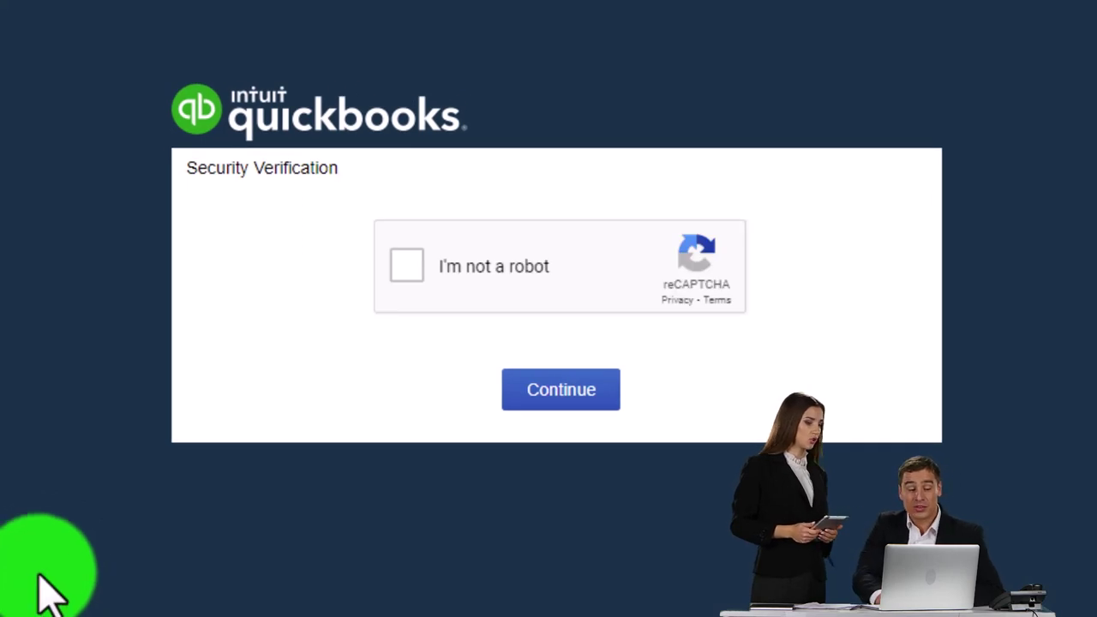
{"action": "left_click", "coordinate": [401, 273]}
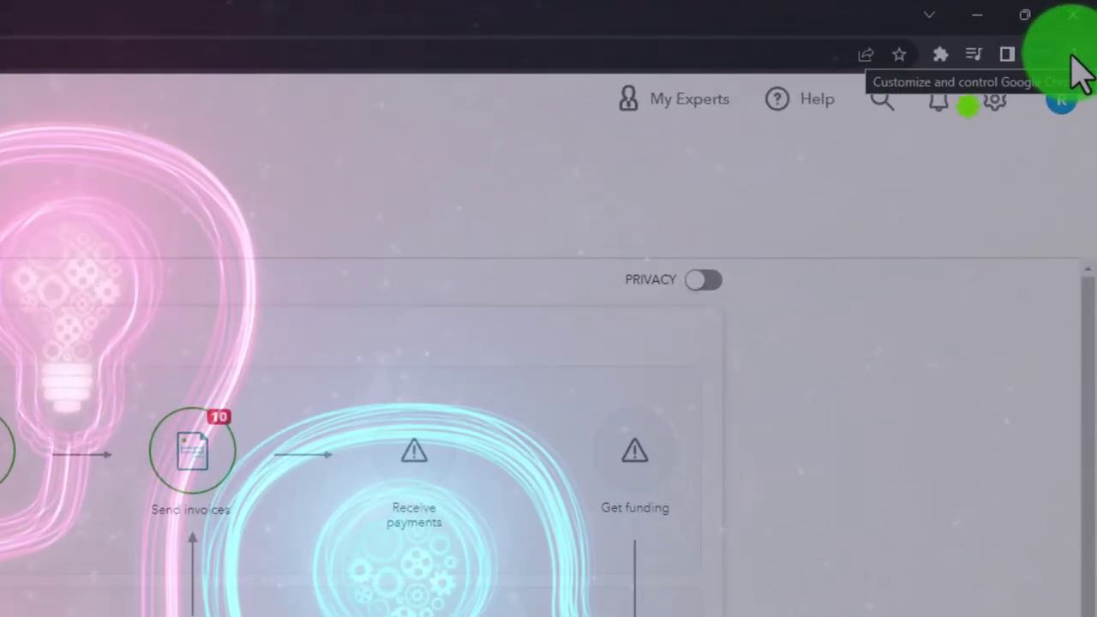
Step: Open a new Incognito window and search for "QuickBooks Online Test Drive" there
{"action": "left_click", "coordinate": [1084, 31]}
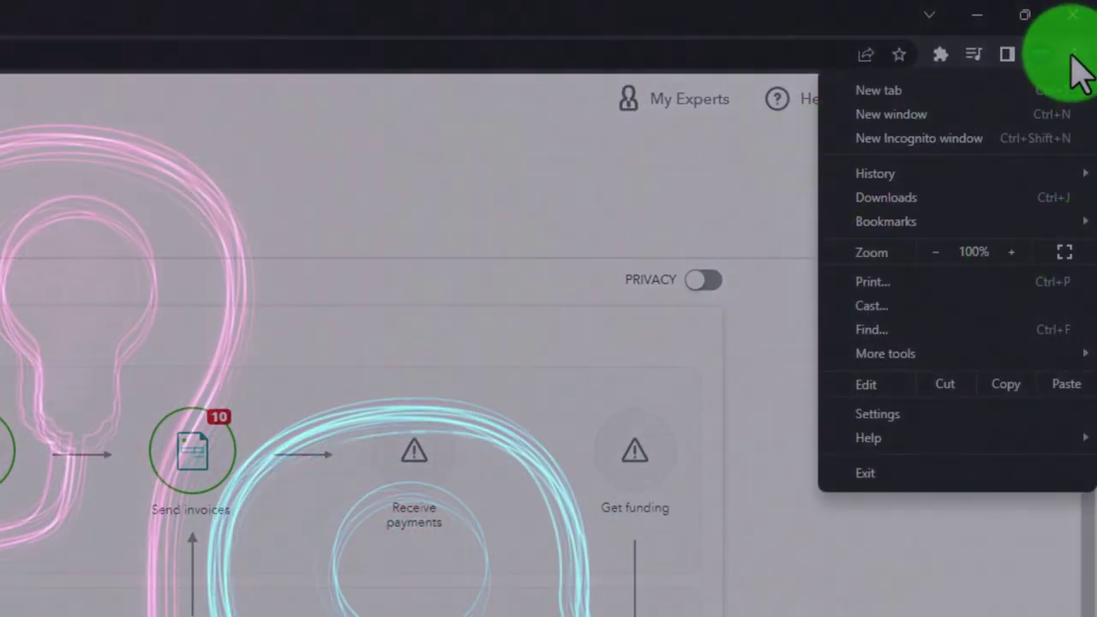
{"action": "left_click", "coordinate": [901, 141]}
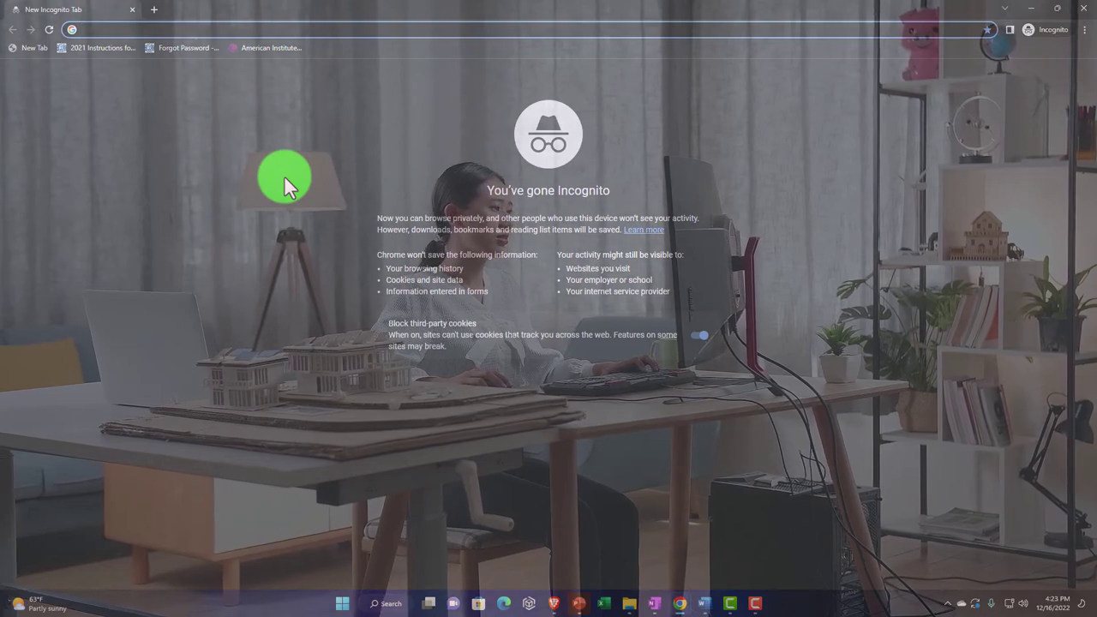
{"action": "type", "text": "QuickBooks Online Test Drive"}
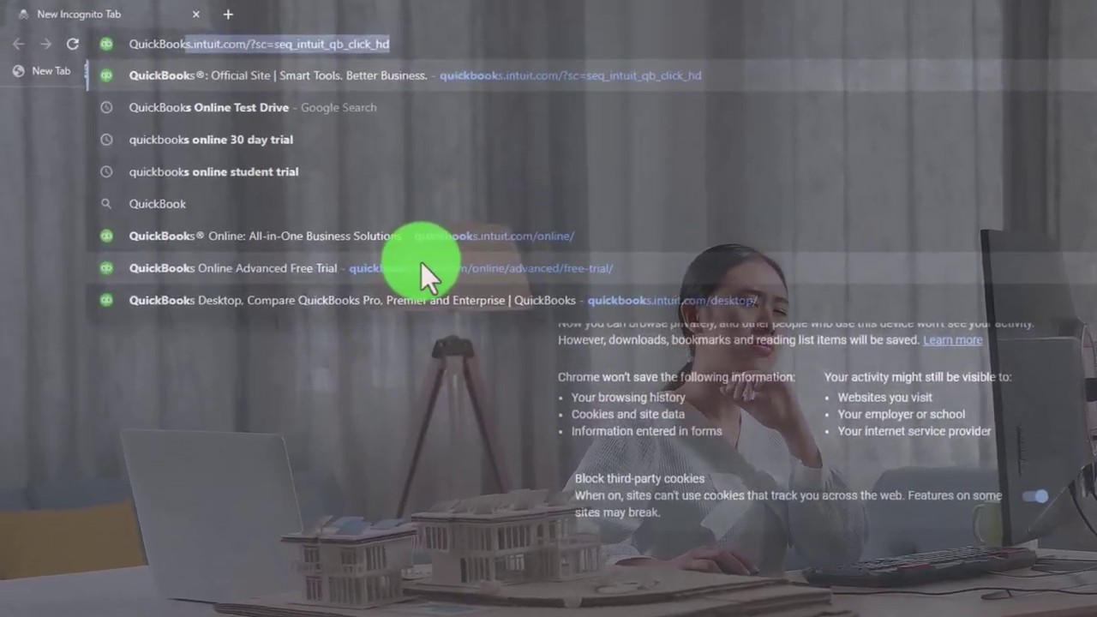
{"action": "key", "text": "Return"}
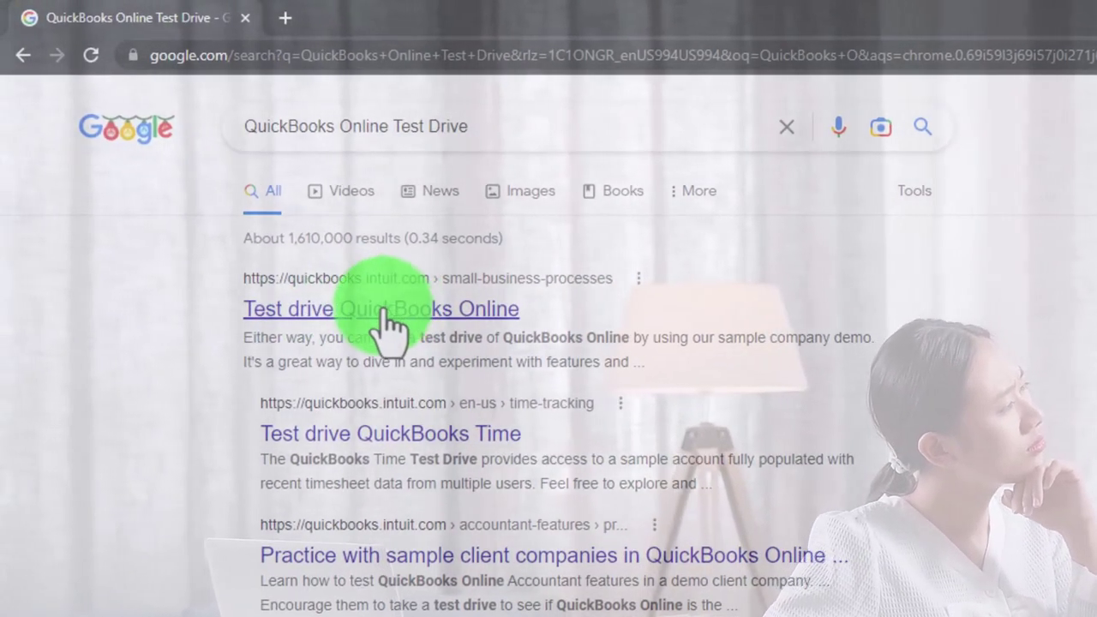
Step: Open the "Test drive QuickBooks Online" article and continue through the security verification into the sample company
{"action": "left_click", "coordinate": [383, 312]}
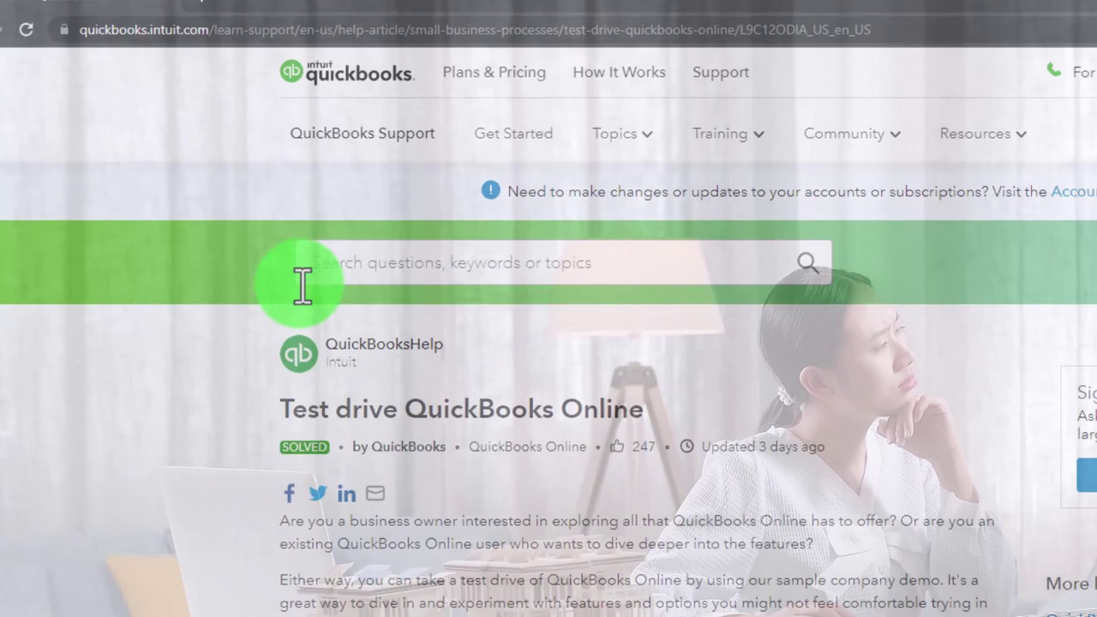
{"action": "scroll", "coordinate": [211, 399], "scroll_direction": "down", "scroll_amount": 3}
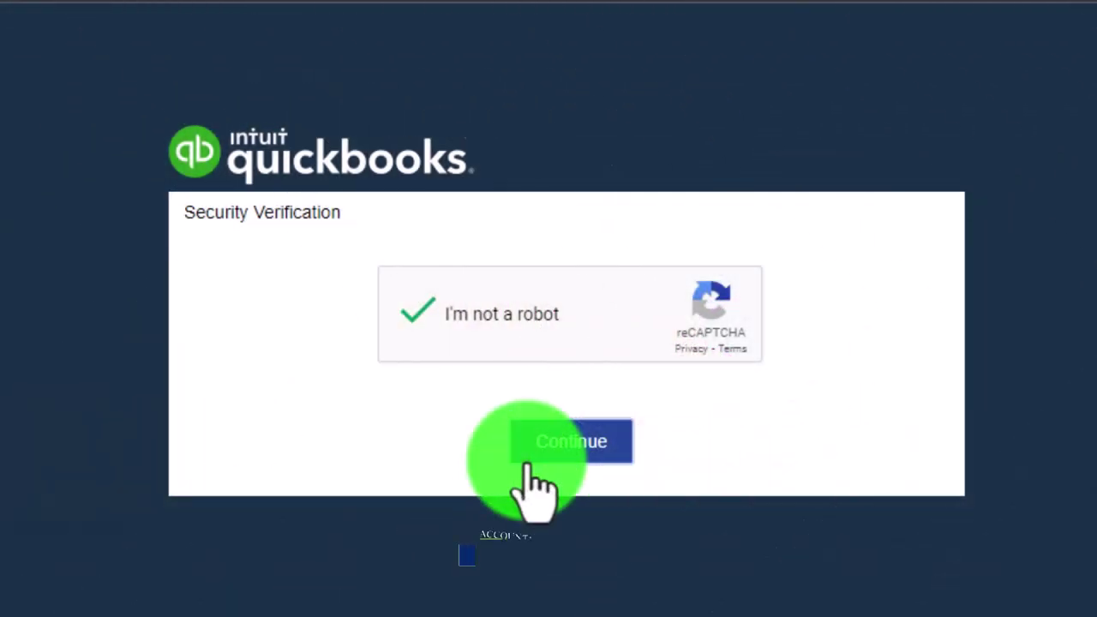
{"action": "left_click", "coordinate": [549, 453]}
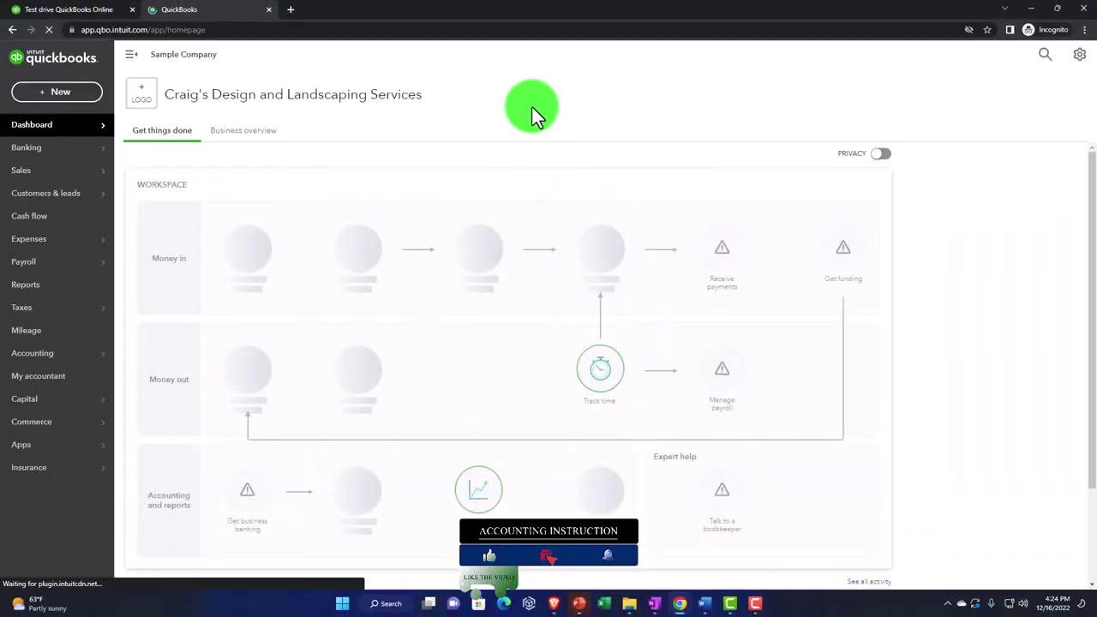
Step: Arrange the regular and Incognito sample company windows side by side, then maximize the regular window
{"action": "left_click_drag", "start_coordinate": [403, 13], "coordinate": [869, 171]}
{"action": "left_click_drag", "start_coordinate": [851, 17], "coordinate": [7, 90]}
{"action": "left_click", "coordinate": [698, 133]}
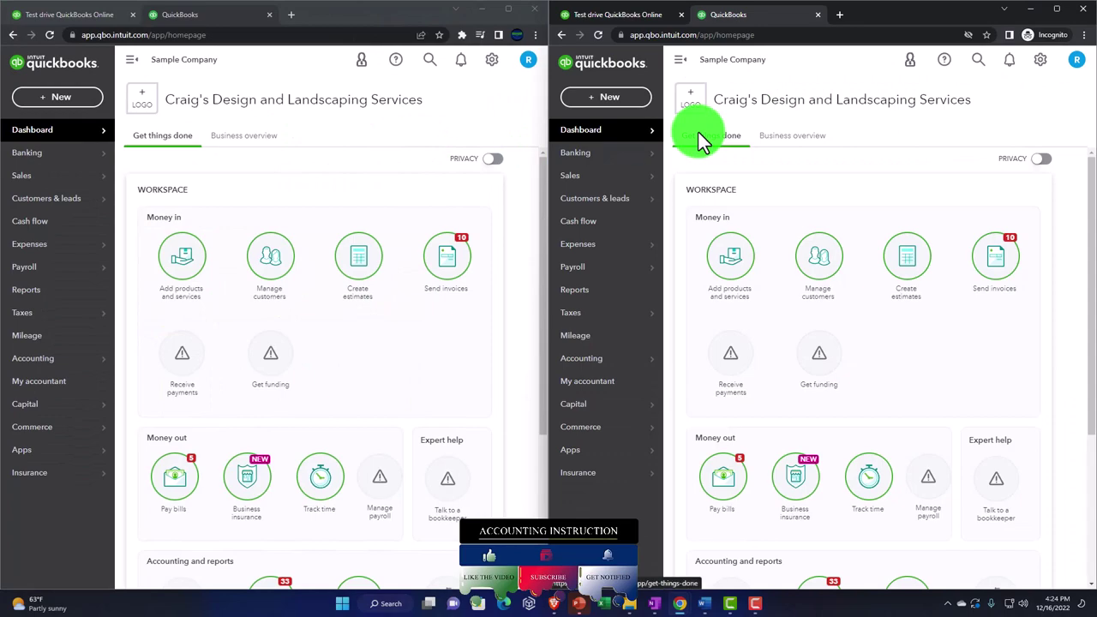
{"action": "double_click", "coordinate": [512, 23]}
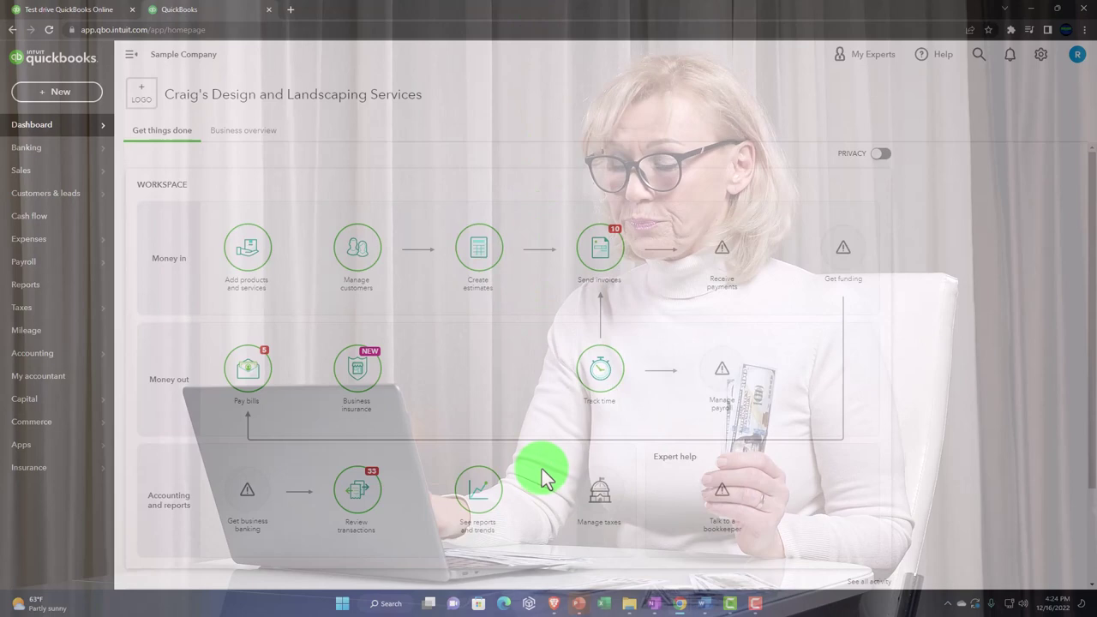
Step: Switch to Microsoft Edge and search the web for "QuickBooks Online Test Drive"
{"action": "left_click", "coordinate": [509, 604]}
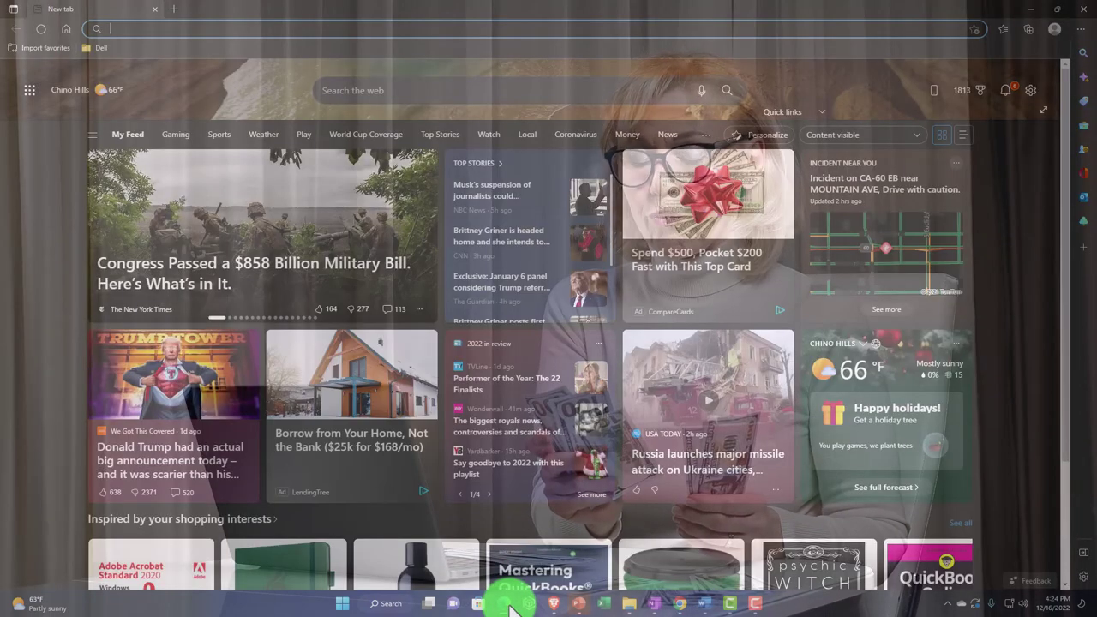
{"action": "left_click", "coordinate": [152, 29]}
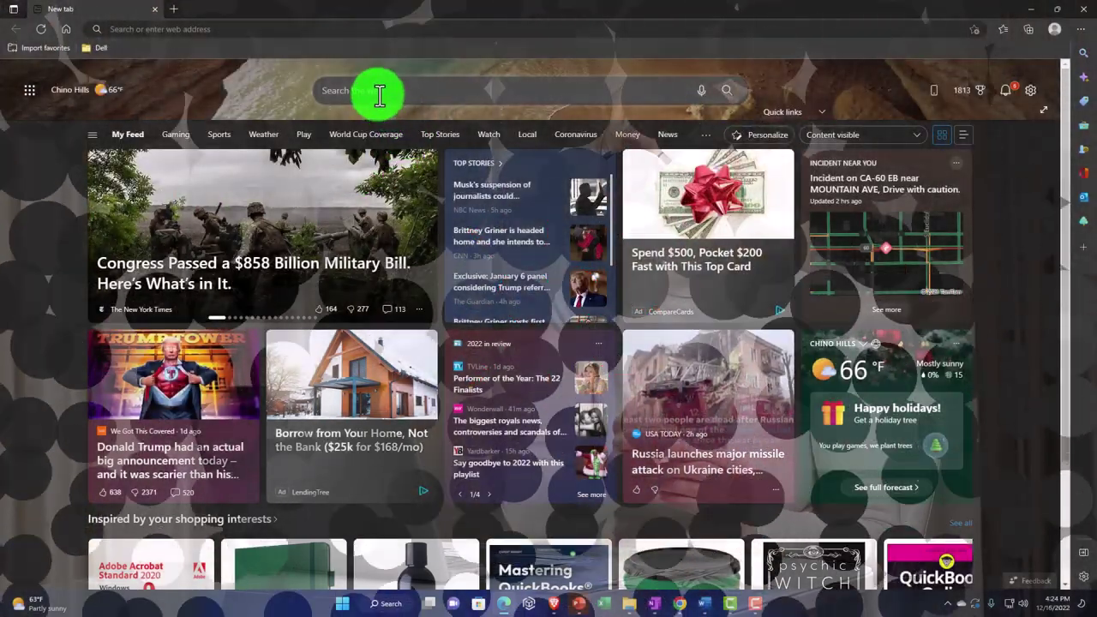
{"action": "left_click", "coordinate": [379, 93]}
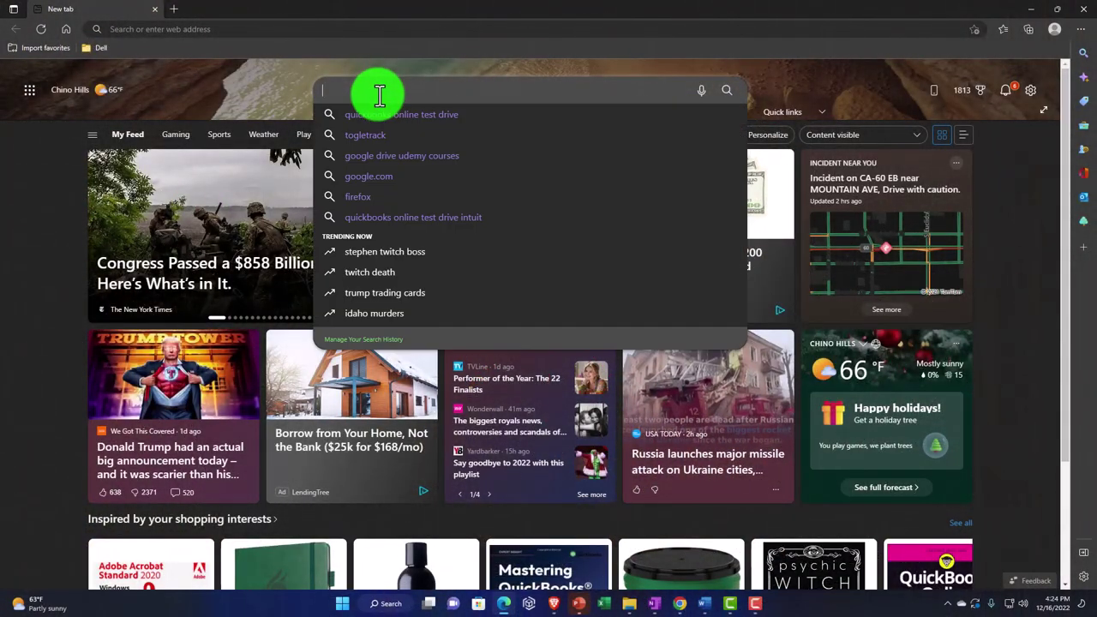
{"action": "type", "text": "Quick"}
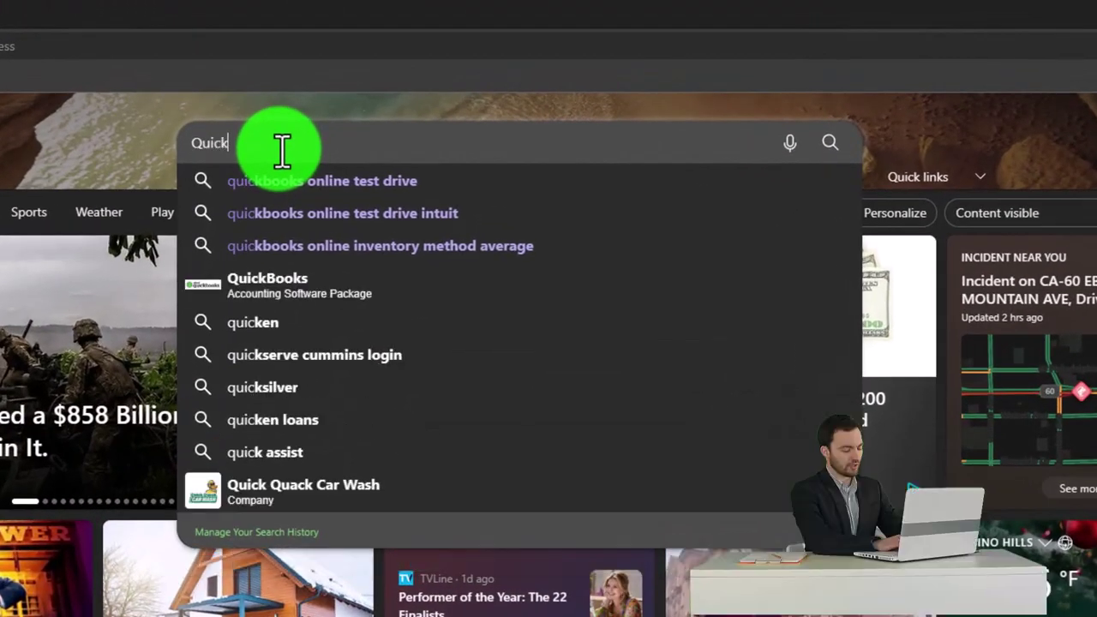
{"action": "type", "text": "Books online Test Drive"}
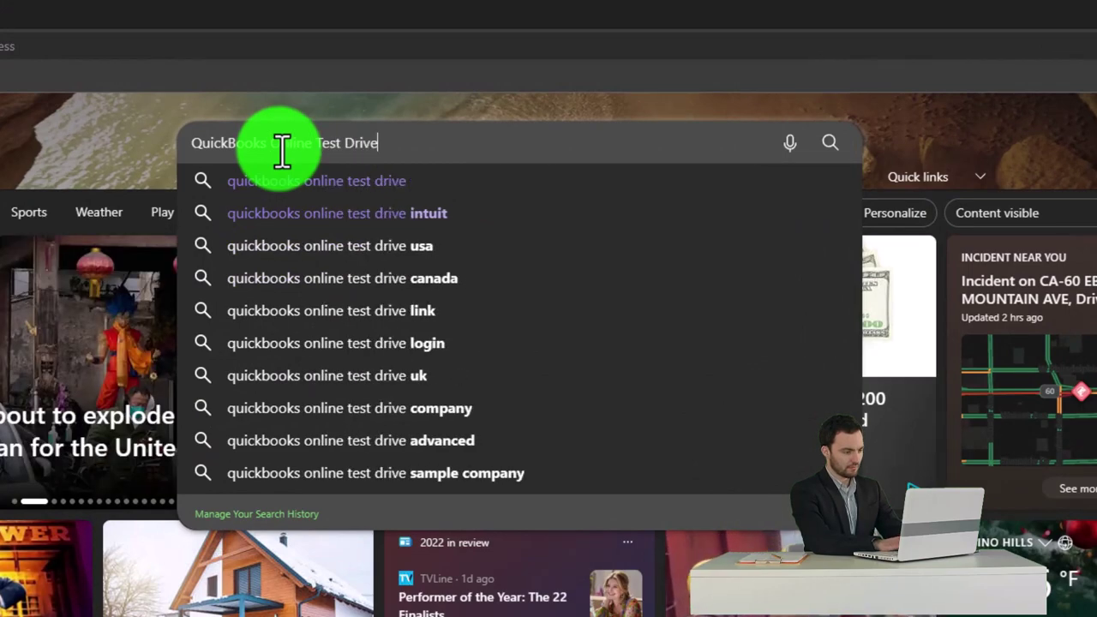
{"action": "key", "text": "Return"}
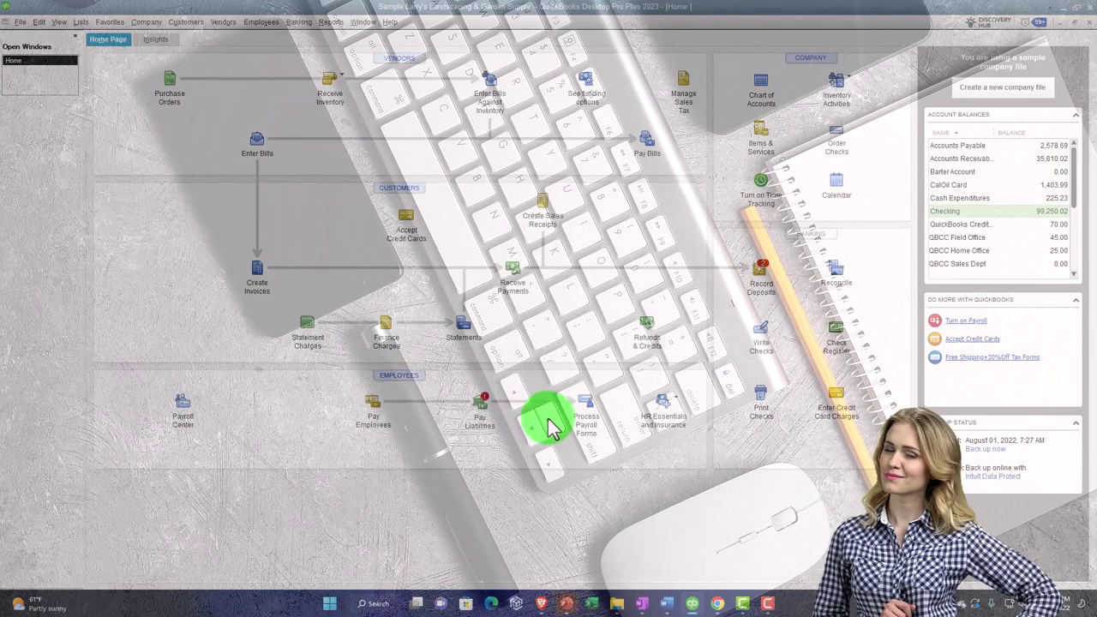
Step: Switch to the QuickBooks Online sample company in Chrome and set the page zoom to 125%
{"action": "mouse_move", "coordinate": [725, 595]}
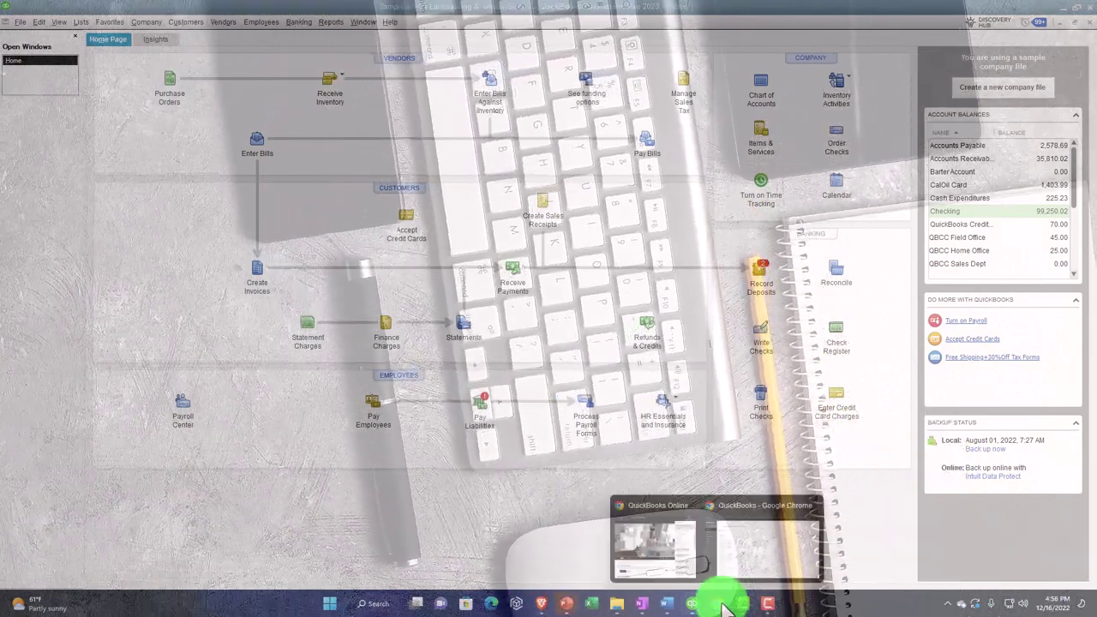
{"action": "left_click", "coordinate": [732, 544]}
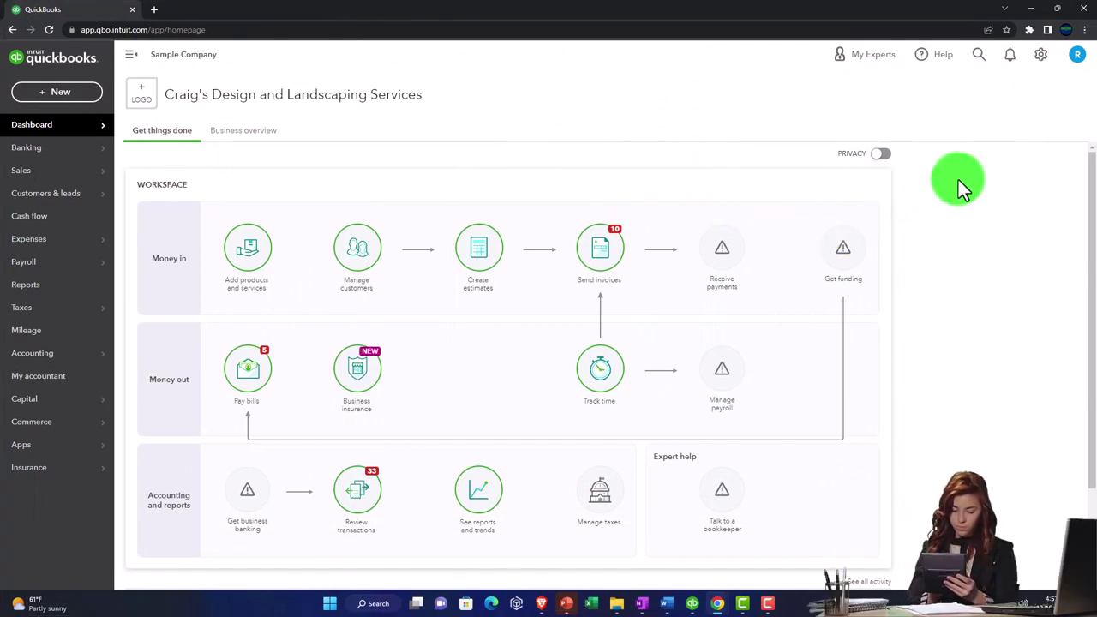
{"action": "key", "text": "ctrl+plus"}
{"action": "key", "text": "ctrl+plus"}
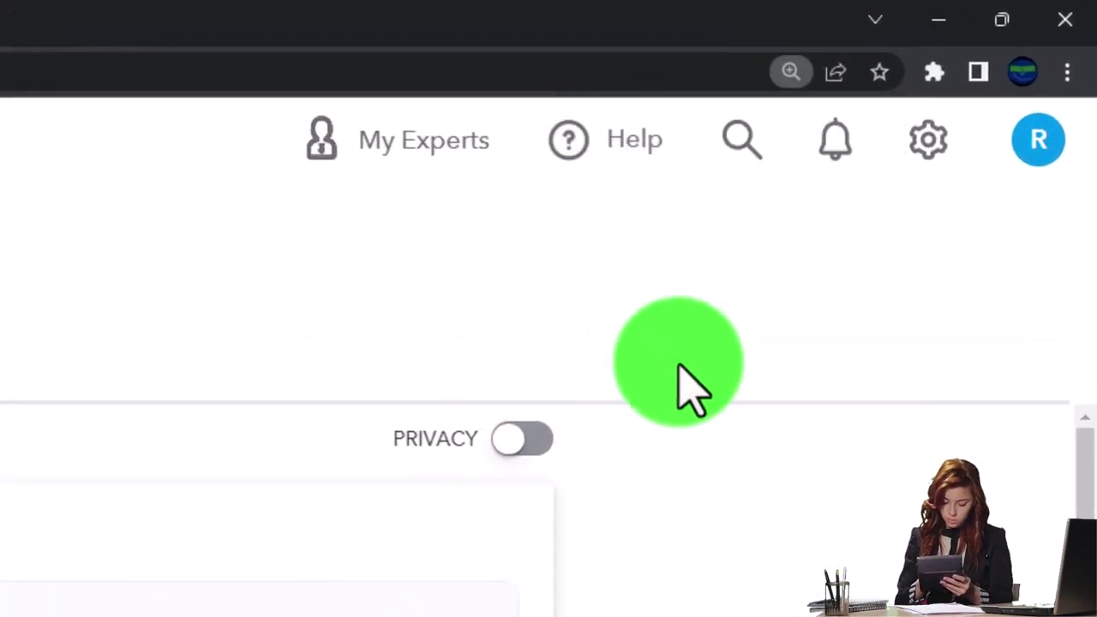
{"action": "key", "text": "ctrl+plus"}
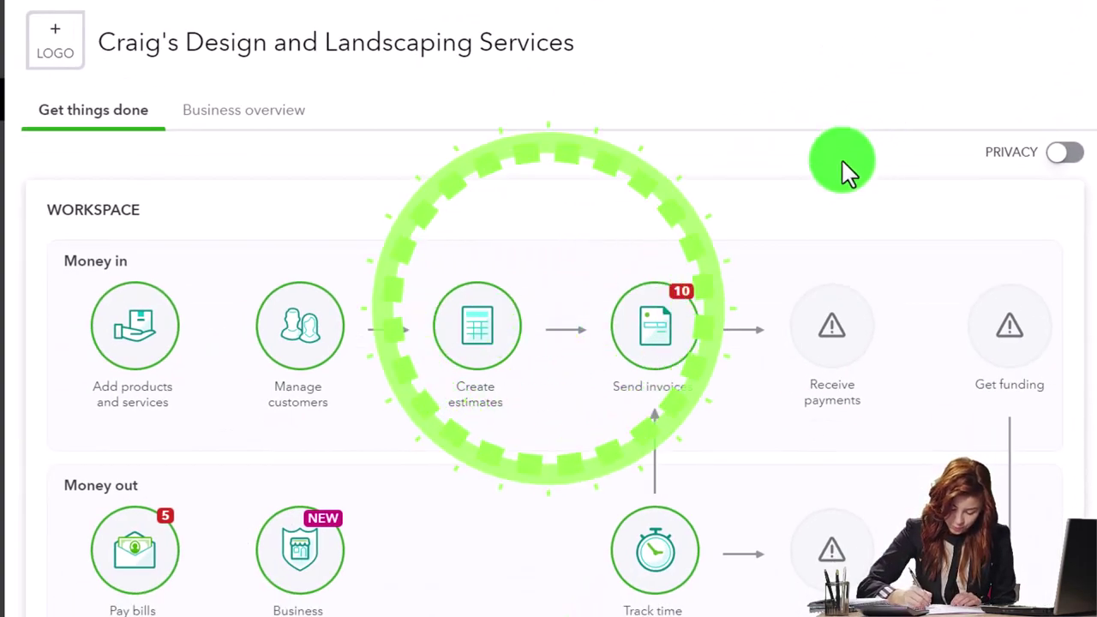
{"action": "scroll", "coordinate": [777, 230], "scroll_direction": "down", "scroll_amount": 3}
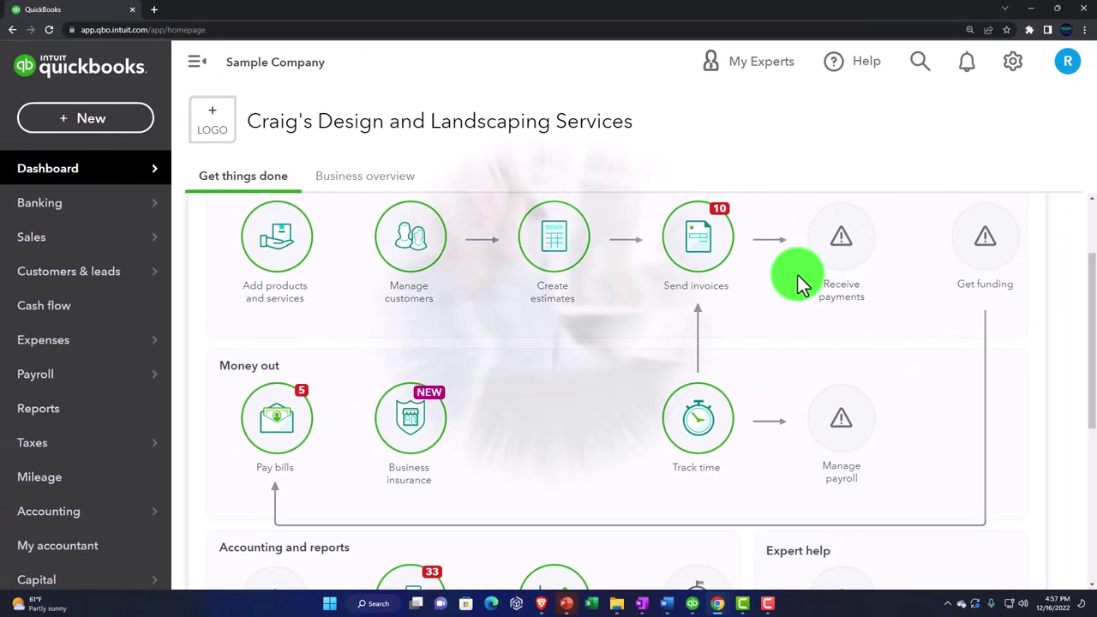
{"action": "key", "text": "ctrl+plus"}
{"action": "key", "text": "ctrl+plus"}
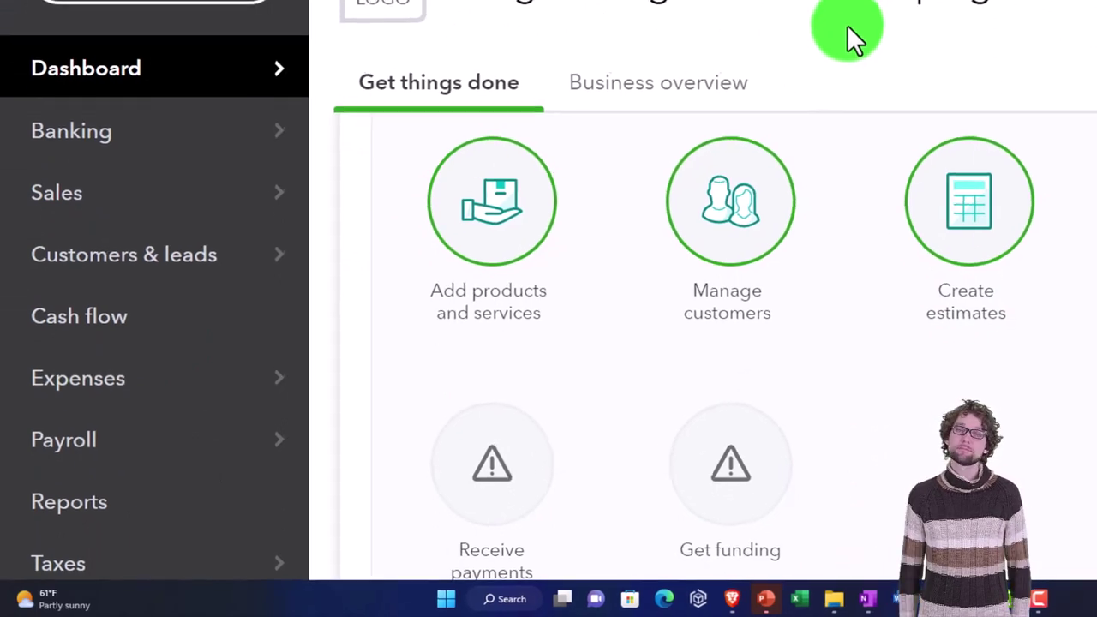
{"action": "key", "text": "ctrl+minus"}
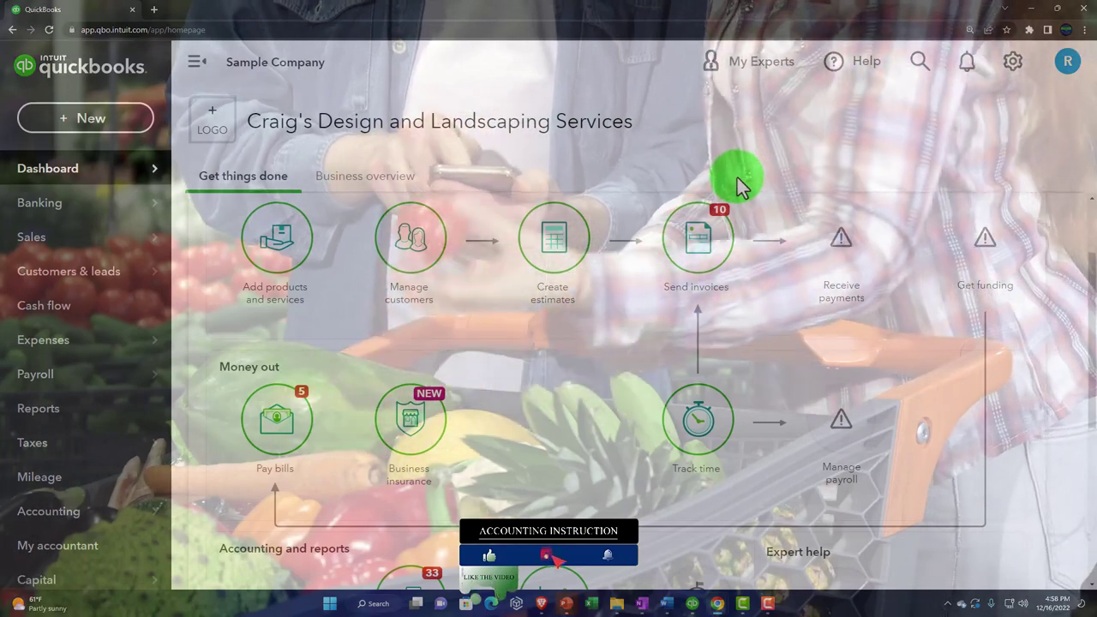
{"action": "key", "text": "ctrl+minus"}
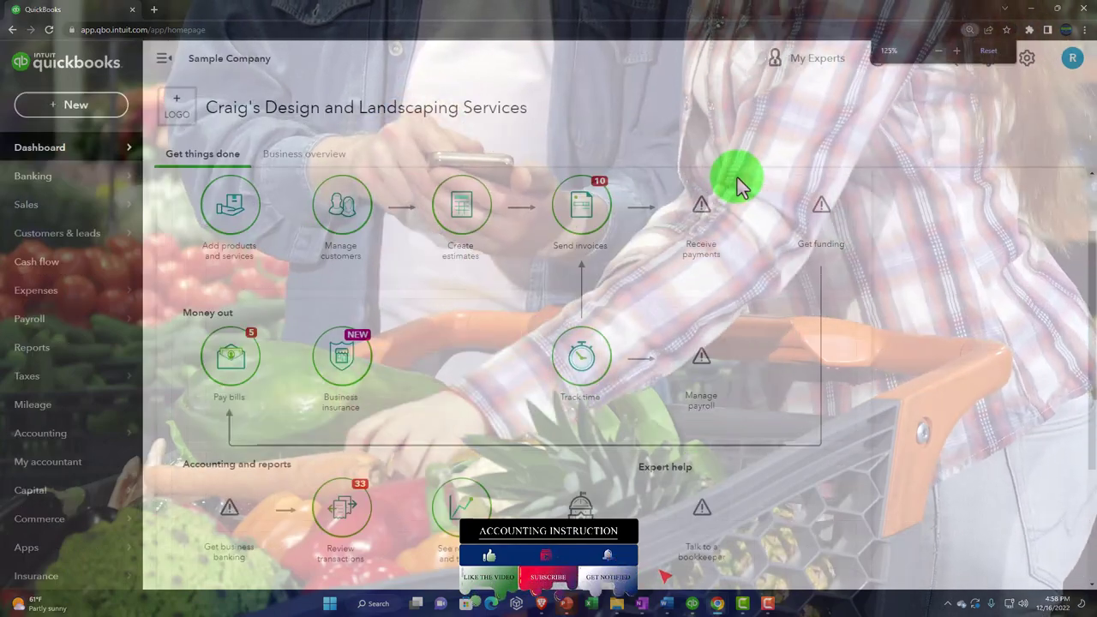
Step: Switch to QuickBooks Desktop, then review the scale options for display 2 in the Windows display settings and close Settings
{"action": "left_click", "coordinate": [693, 603]}
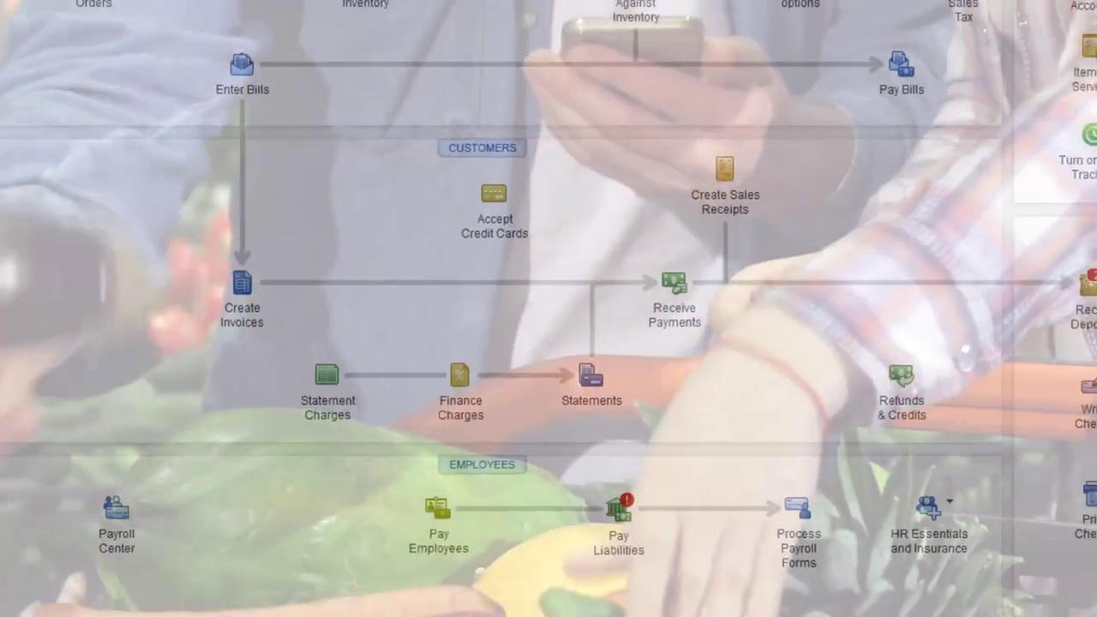
{"action": "left_click", "coordinate": [378, 603]}
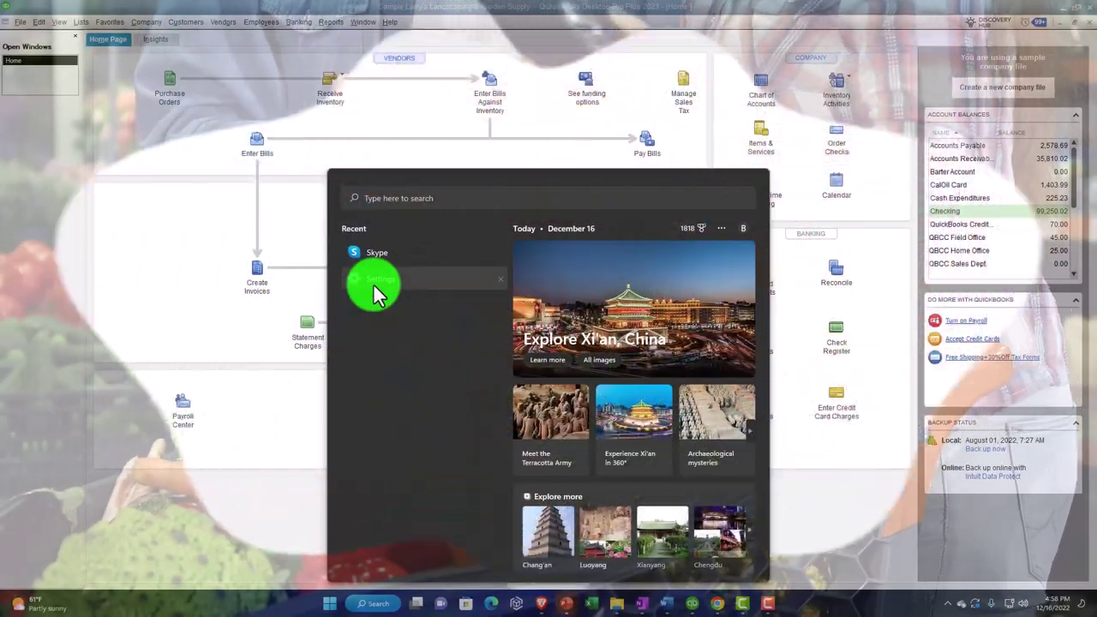
{"action": "left_click", "coordinate": [374, 290]}
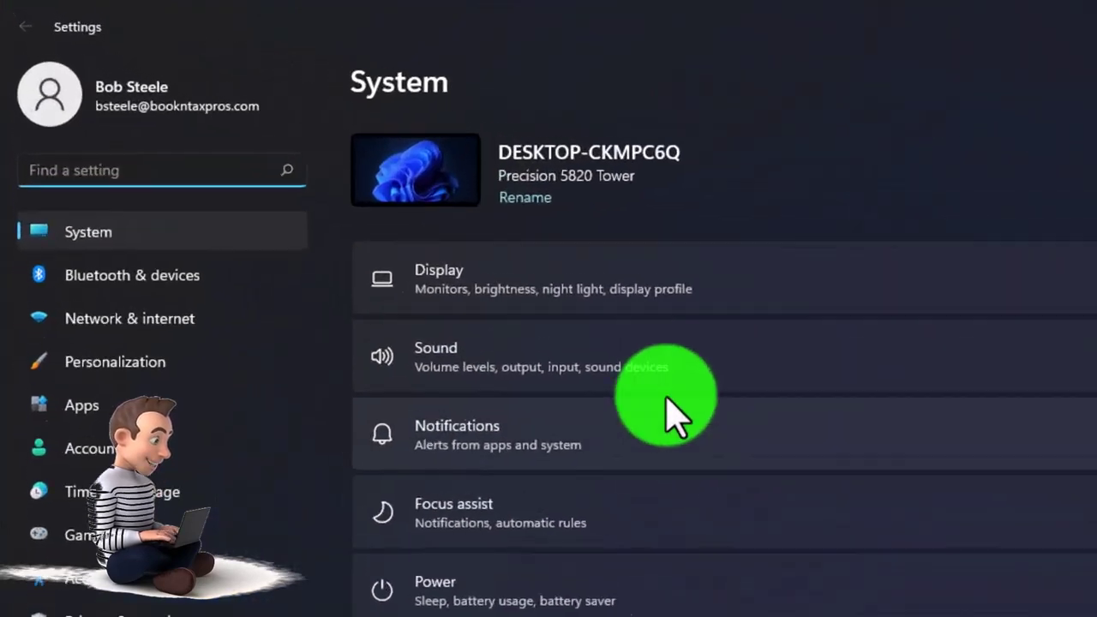
{"action": "left_click", "coordinate": [673, 339]}
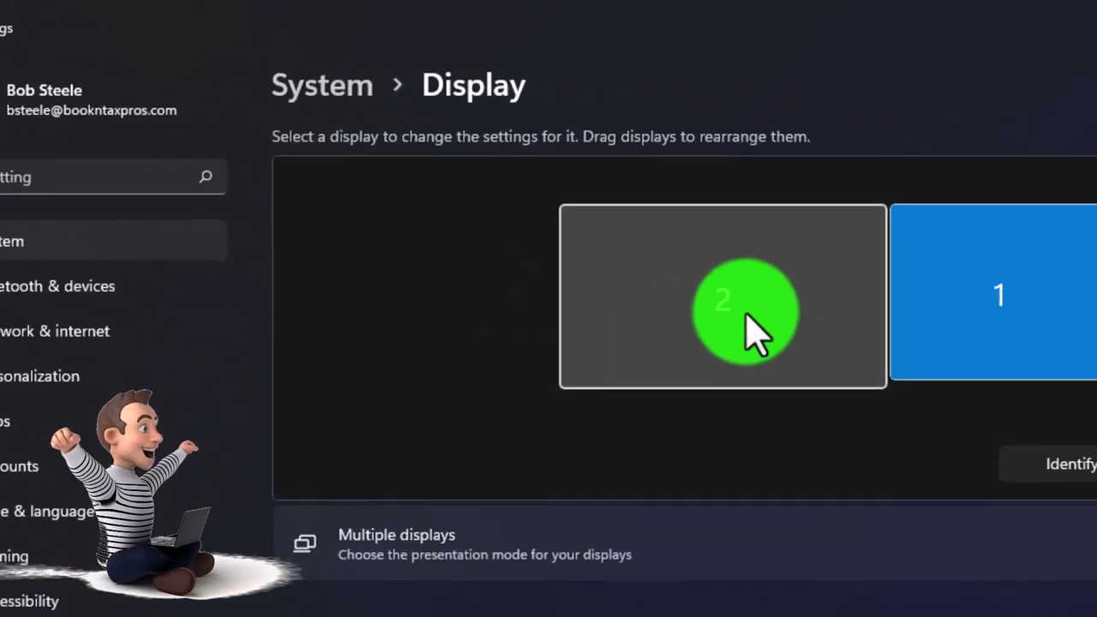
{"action": "left_click", "coordinate": [811, 324]}
{"action": "scroll", "coordinate": [811, 343], "scroll_direction": "down", "scroll_amount": 2}
{"action": "left_click", "coordinate": [844, 501]}
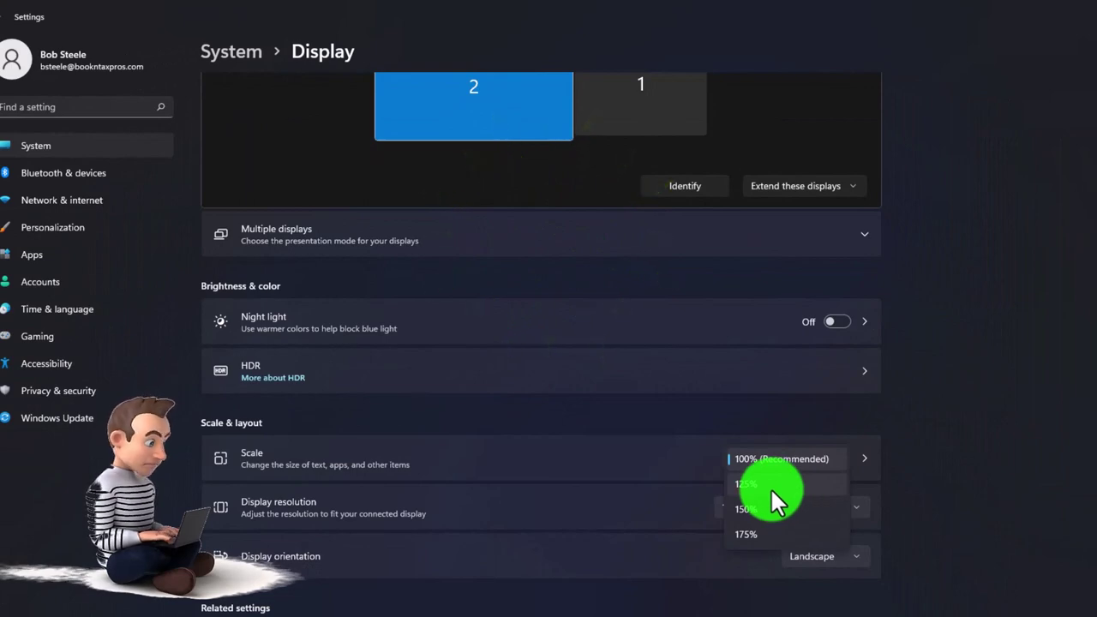
{"action": "left_click", "coordinate": [862, 465]}
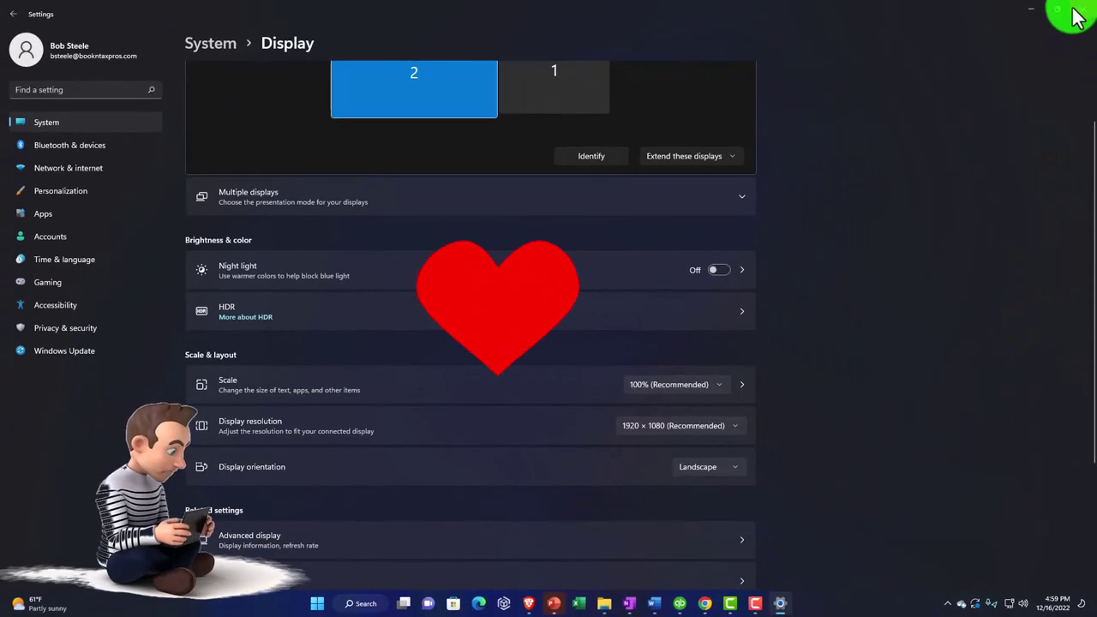
{"action": "left_click", "coordinate": [1075, 17]}
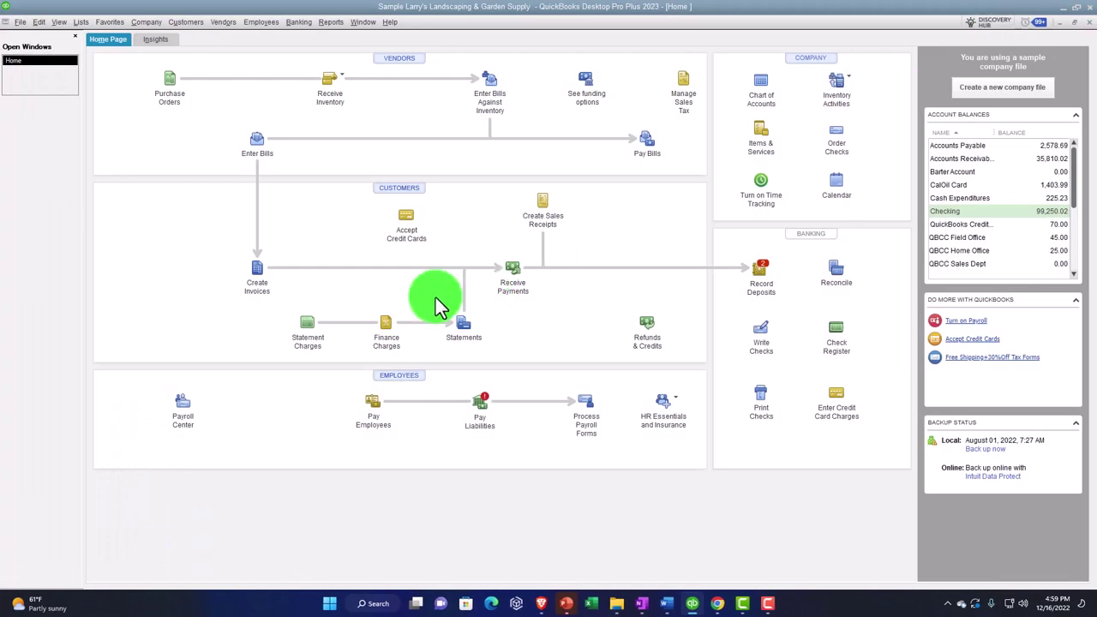
Step: Bring up the QuickBooks Online sample company in Chrome for comparison, then return to QuickBooks Desktop
{"action": "left_click", "coordinate": [720, 609]}
{"action": "left_click", "coordinate": [754, 552]}
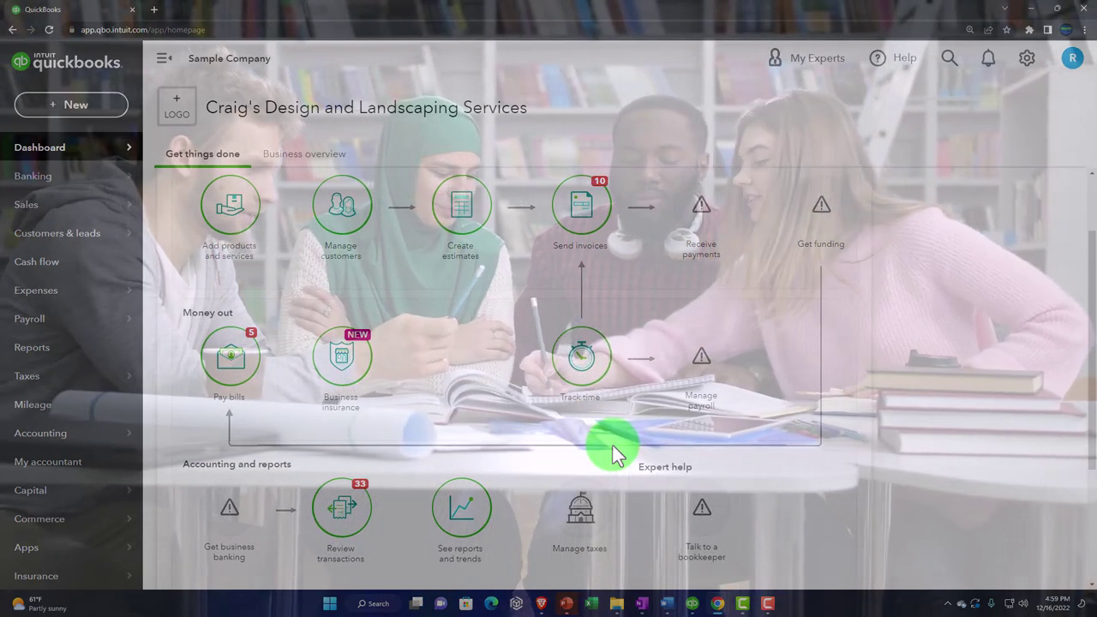
{"action": "left_click", "coordinate": [691, 601]}
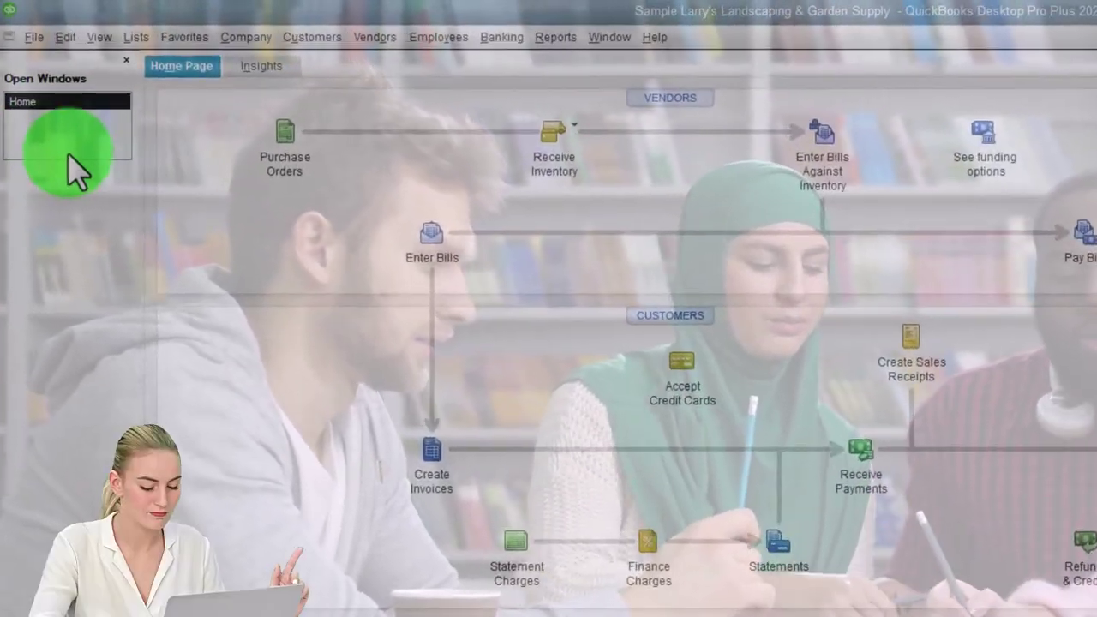
Step: Hide the Open Window List in QuickBooks Desktop and show it again
{"action": "left_click", "coordinate": [100, 37]}
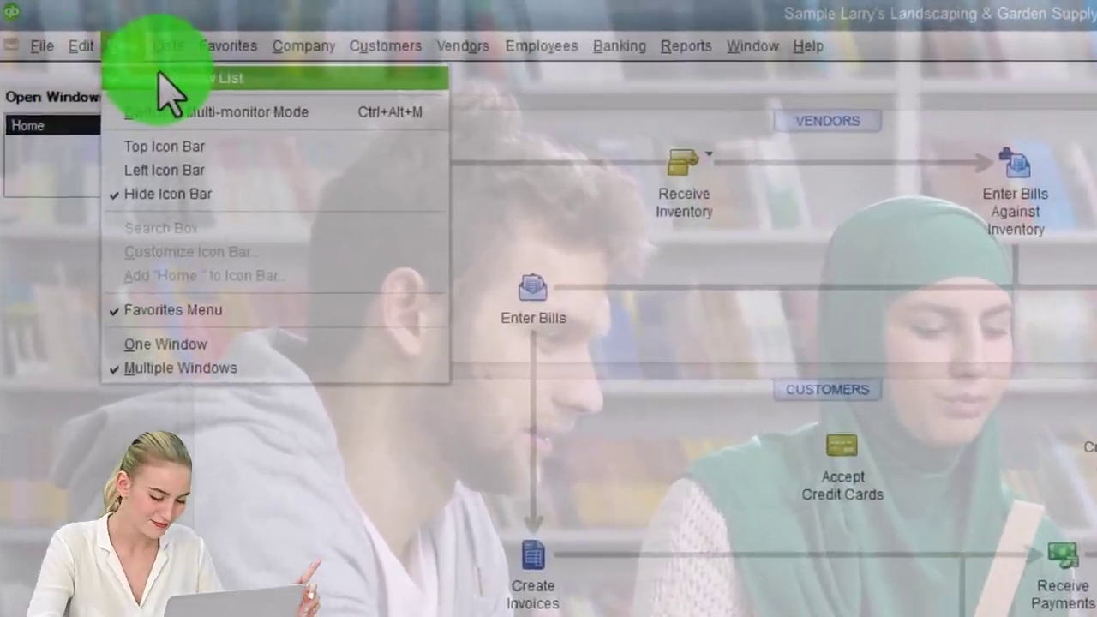
{"action": "left_click", "coordinate": [128, 61]}
{"action": "left_click", "coordinate": [146, 54]}
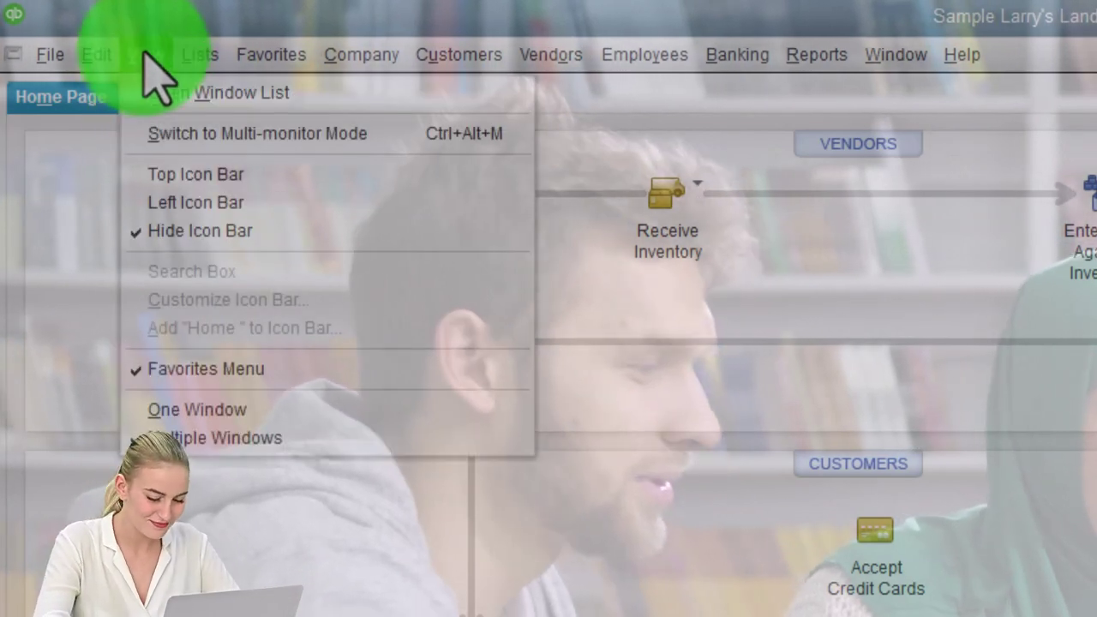
{"action": "left_click", "coordinate": [139, 94]}
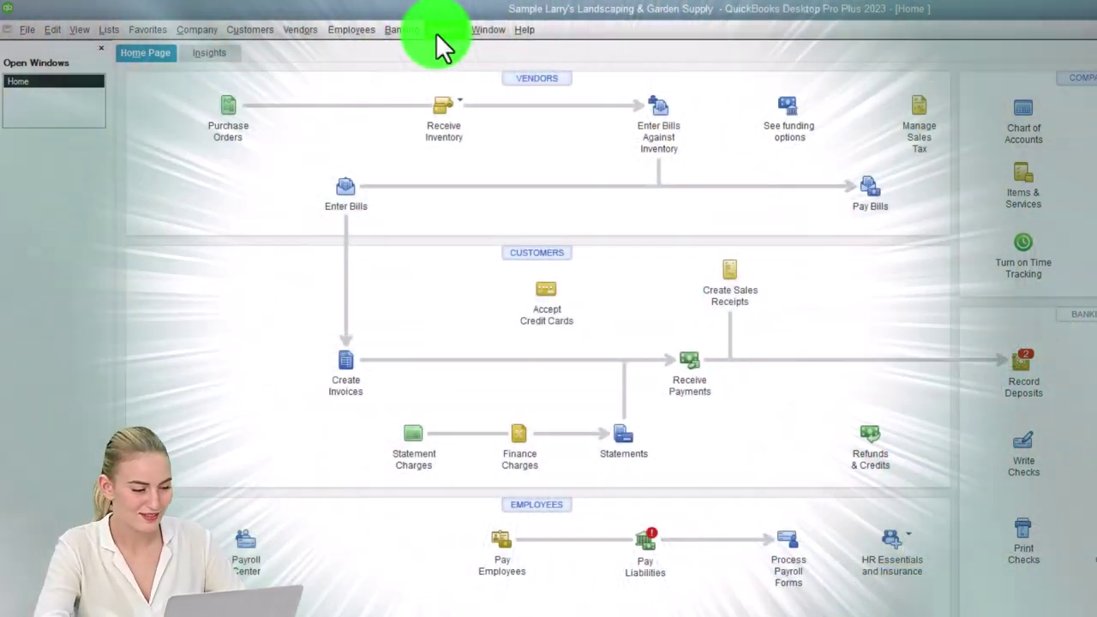
Step: Open the Profit & Loss Standard and Balance Sheet Standard reports from the Company & Financial reports
{"action": "left_click", "coordinate": [435, 31]}
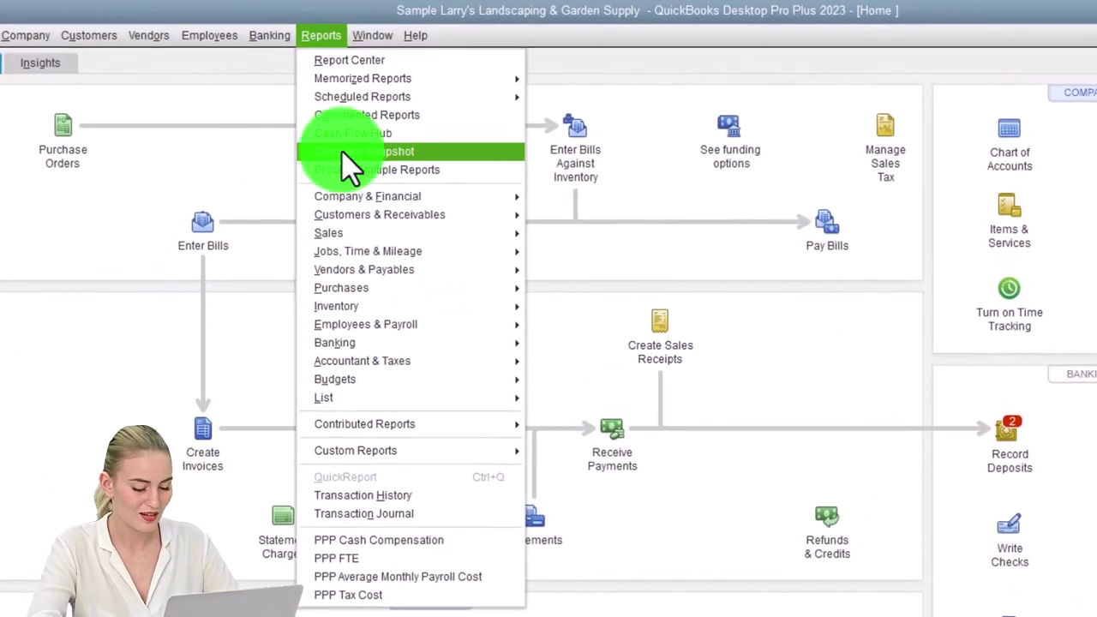
{"action": "mouse_move", "coordinate": [346, 195]}
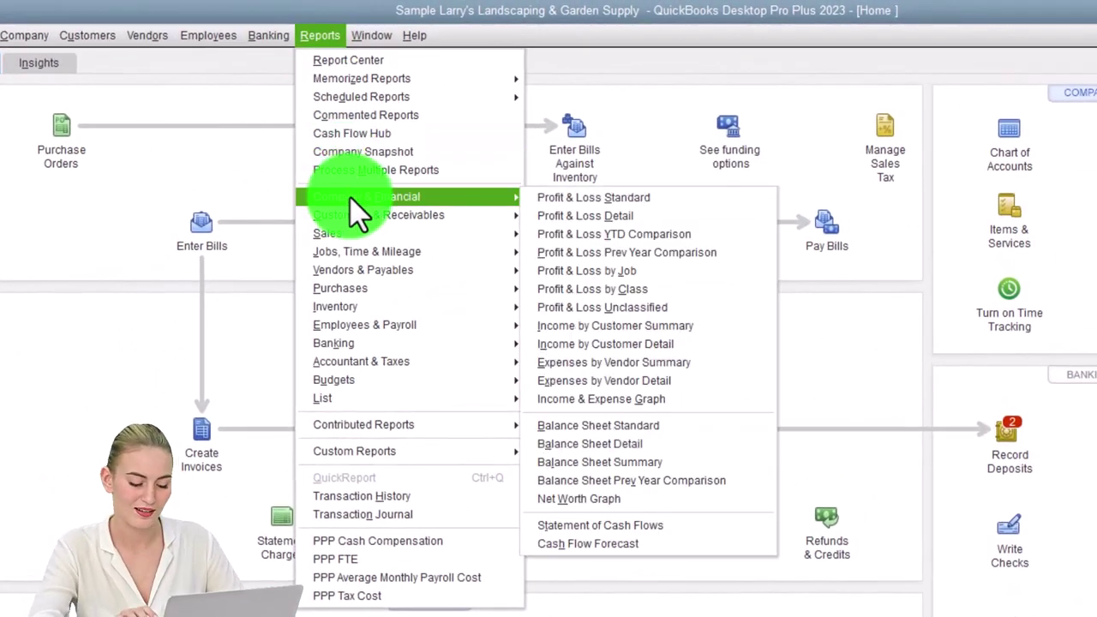
{"action": "left_click", "coordinate": [571, 197]}
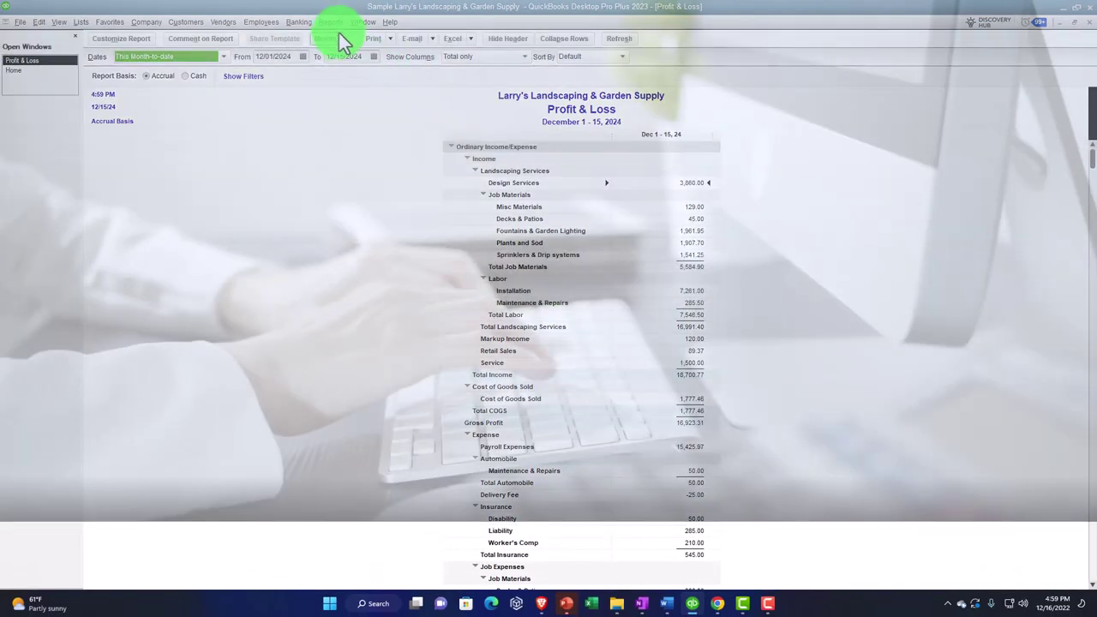
{"action": "left_click", "coordinate": [330, 23]}
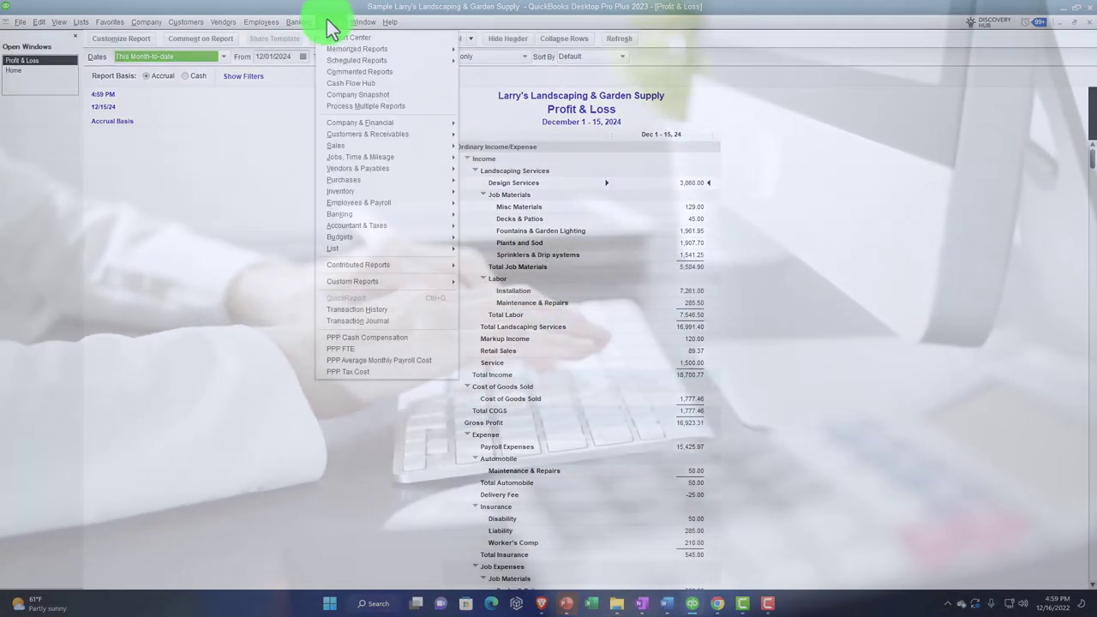
{"action": "mouse_move", "coordinate": [373, 126]}
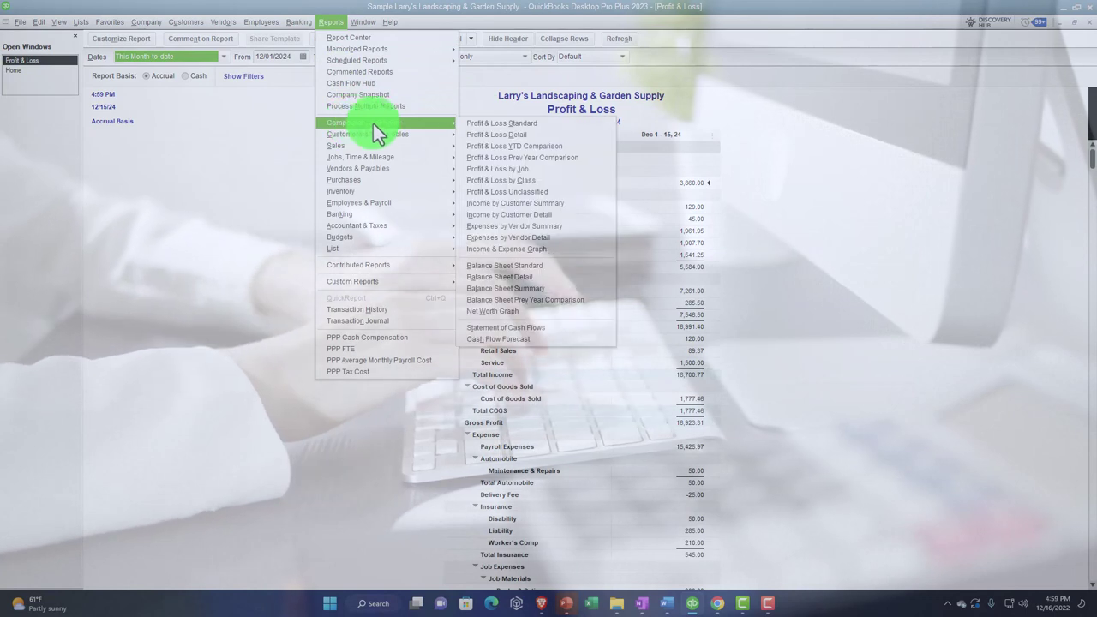
{"action": "left_click", "coordinate": [495, 265]}
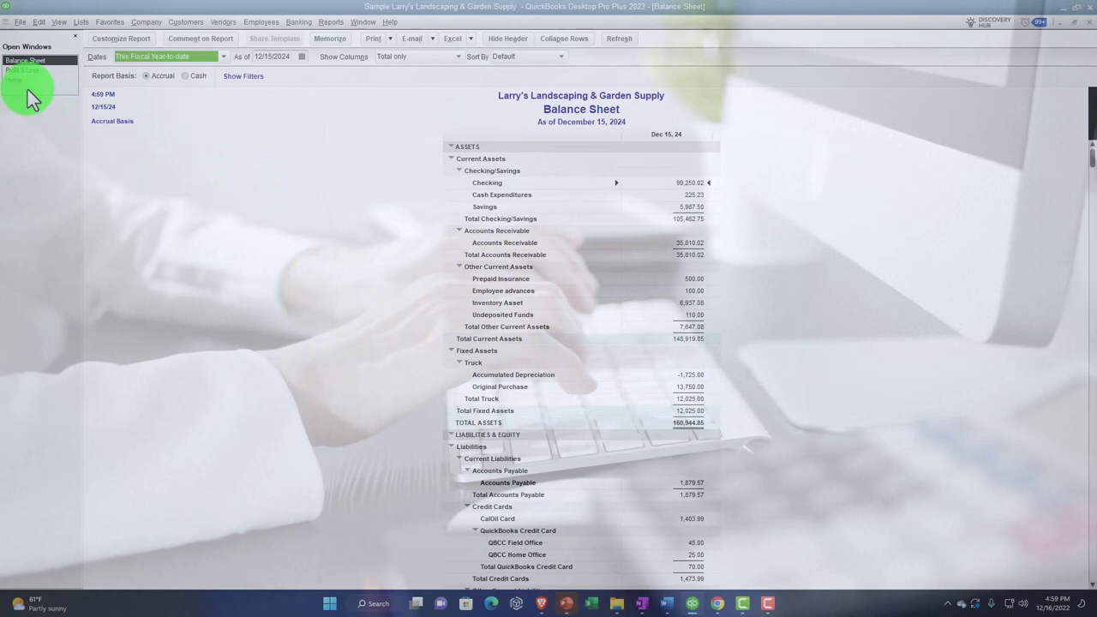
Step: Restore the open QuickBooks Desktop windows to floating size, move the Balance Sheet and Home windows apart, and maximize Home
{"action": "left_click", "coordinate": [17, 82]}
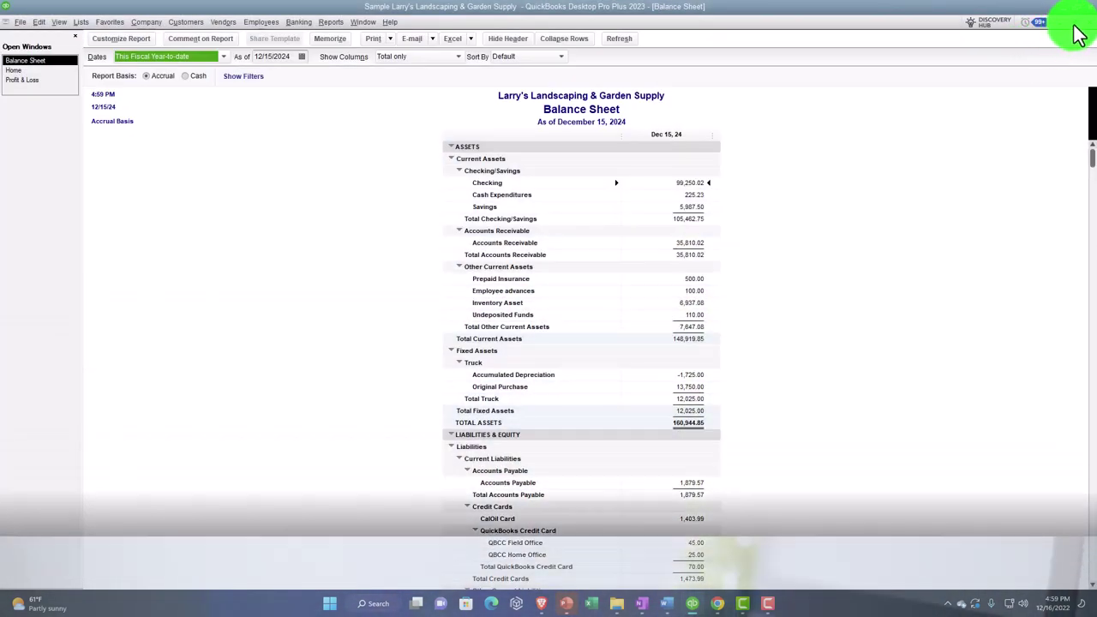
{"action": "left_click", "coordinate": [1076, 29]}
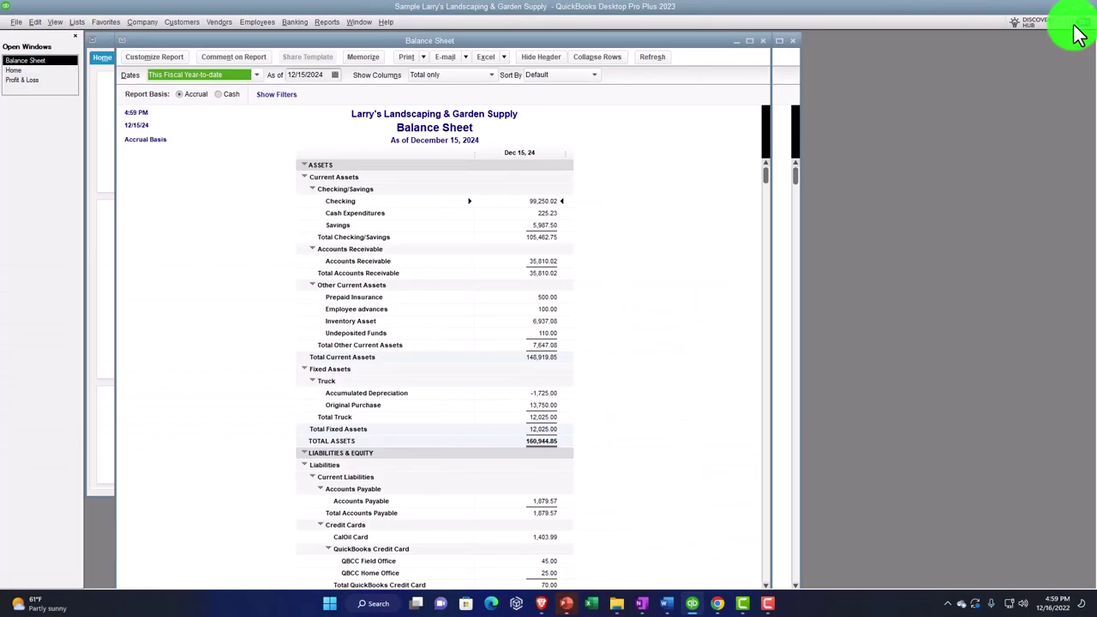
{"action": "left_click_drag", "start_coordinate": [534, 45], "coordinate": [669, 49]}
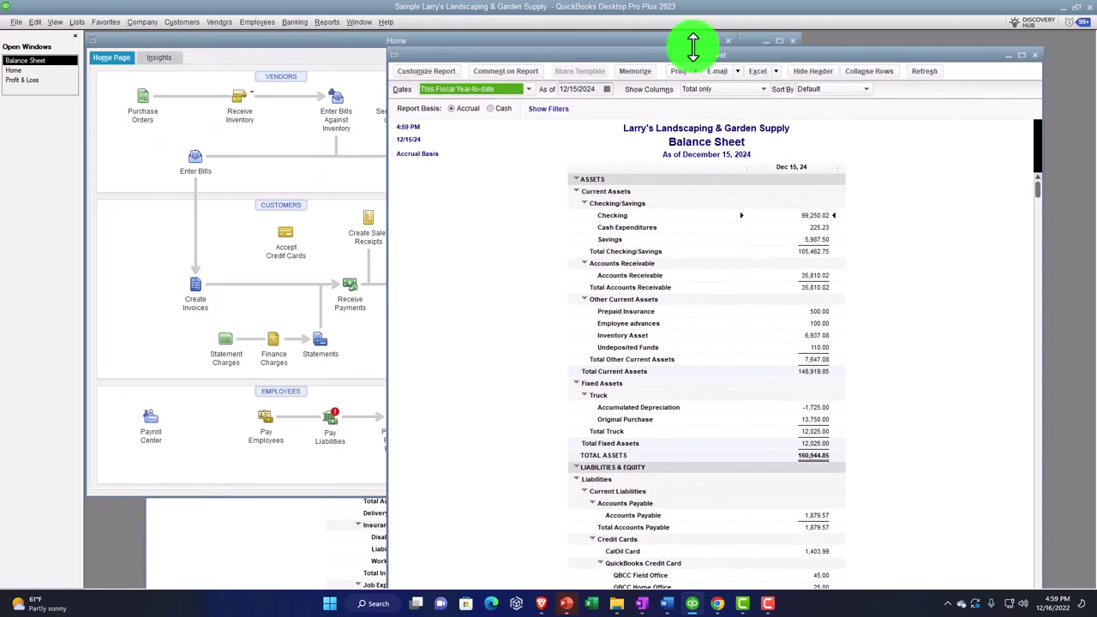
{"action": "left_click_drag", "start_coordinate": [330, 45], "coordinate": [326, 86]}
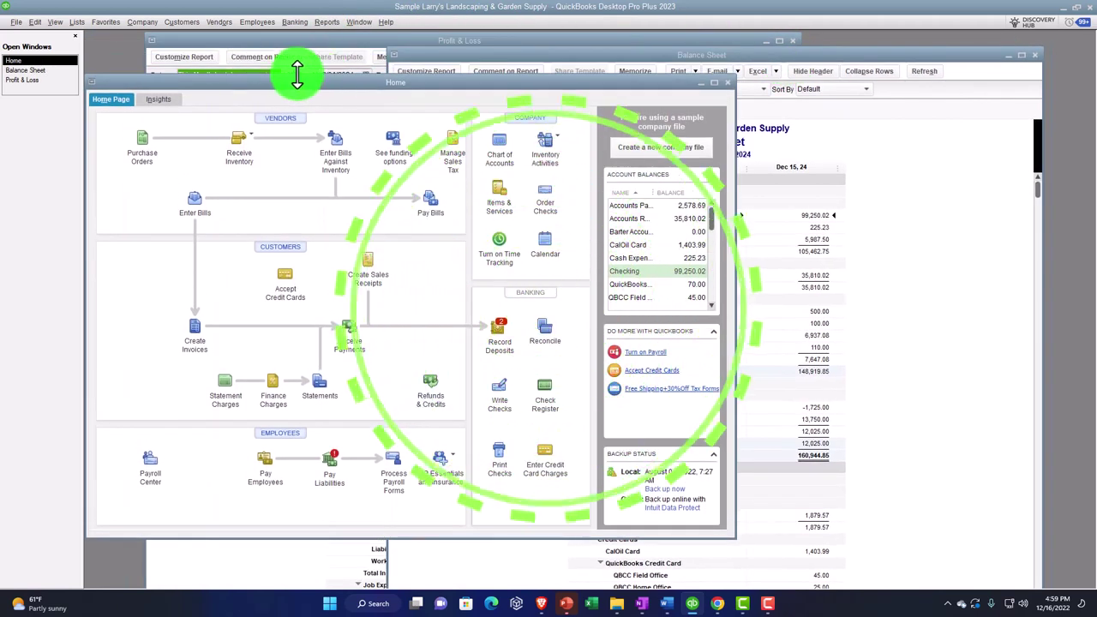
{"action": "left_click", "coordinate": [718, 85]}
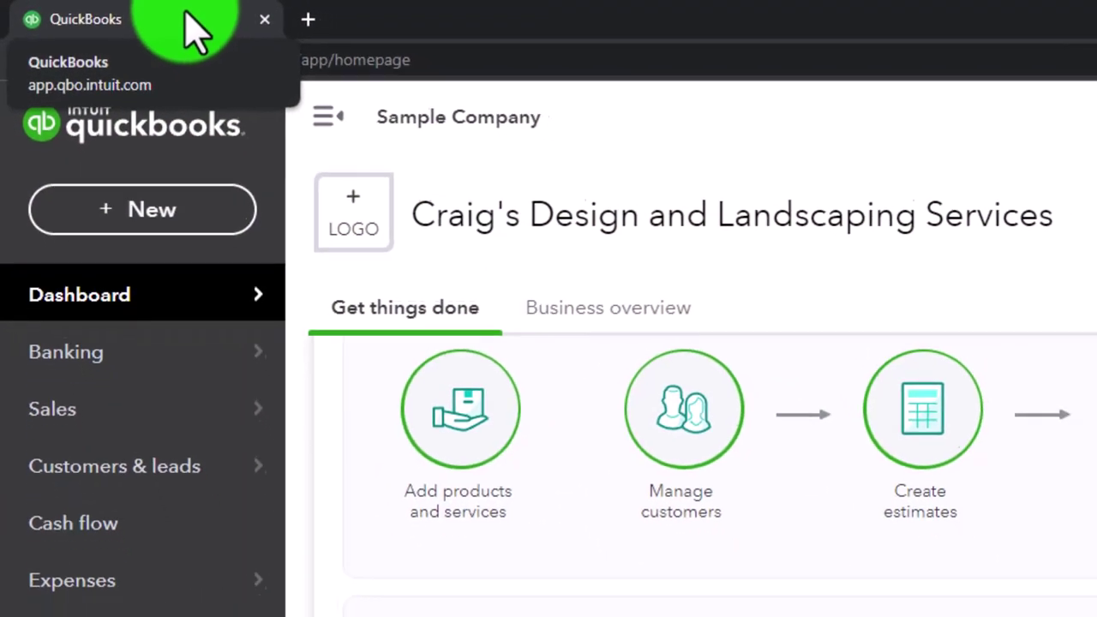
Step: Switch to Chrome and duplicate the QuickBooks Online sample company tab twice so that three tabs are open
{"action": "right_click", "coordinate": [204, 21]}
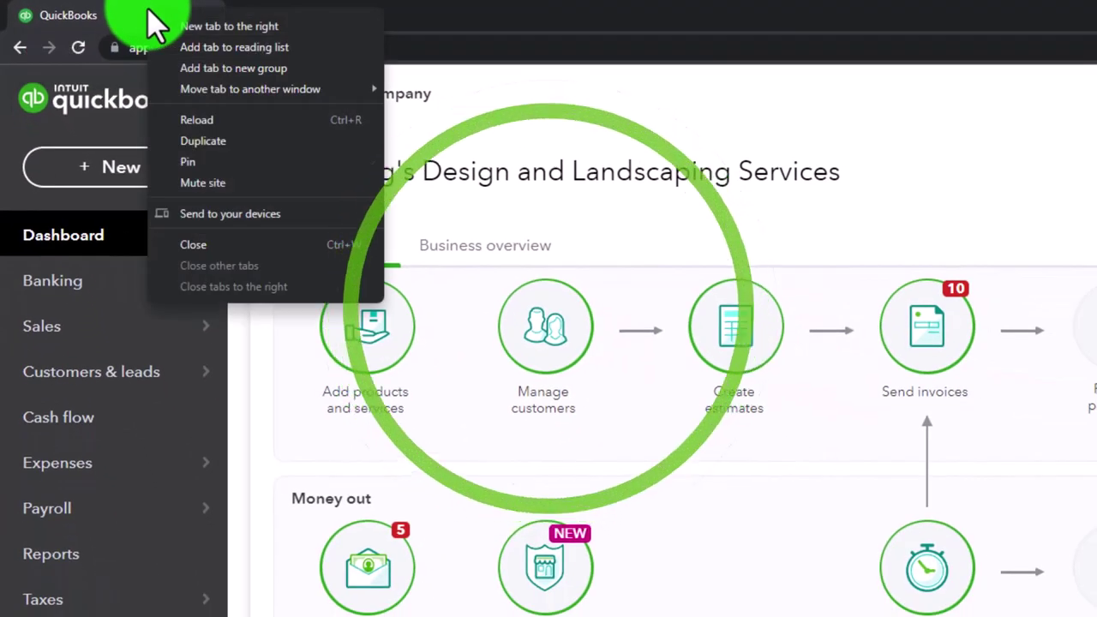
{"action": "left_click", "coordinate": [188, 142]}
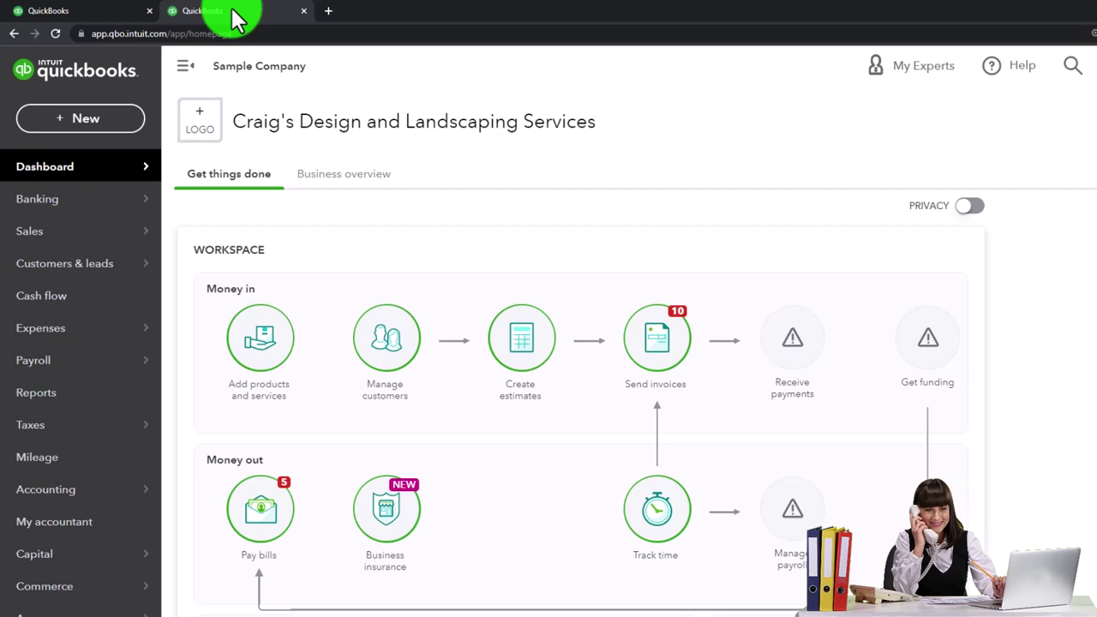
{"action": "right_click", "coordinate": [237, 18]}
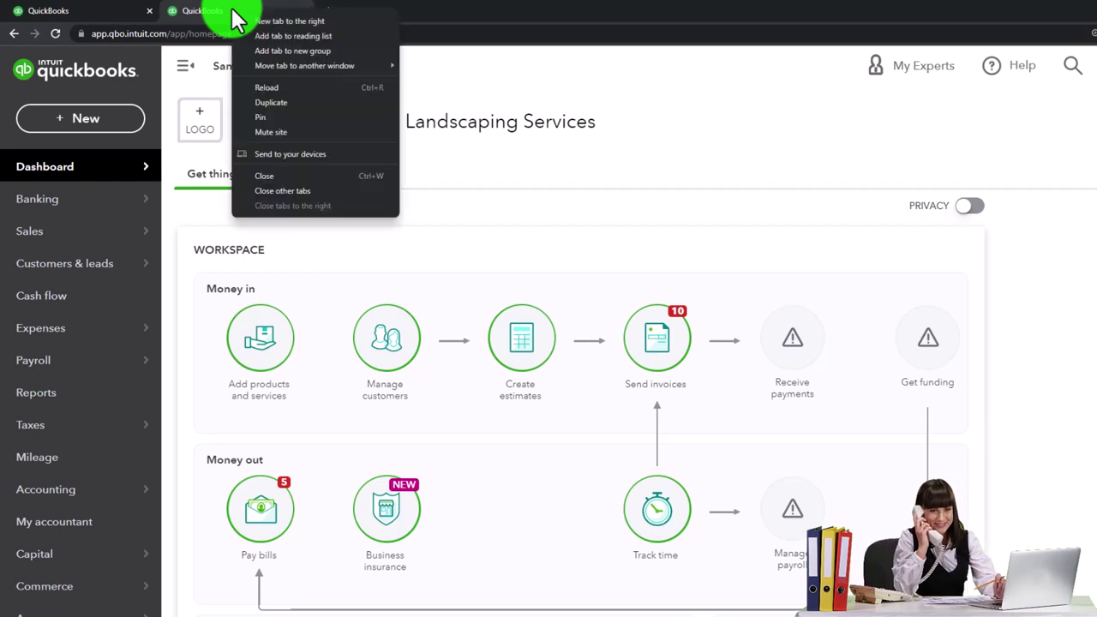
{"action": "left_click", "coordinate": [259, 101]}
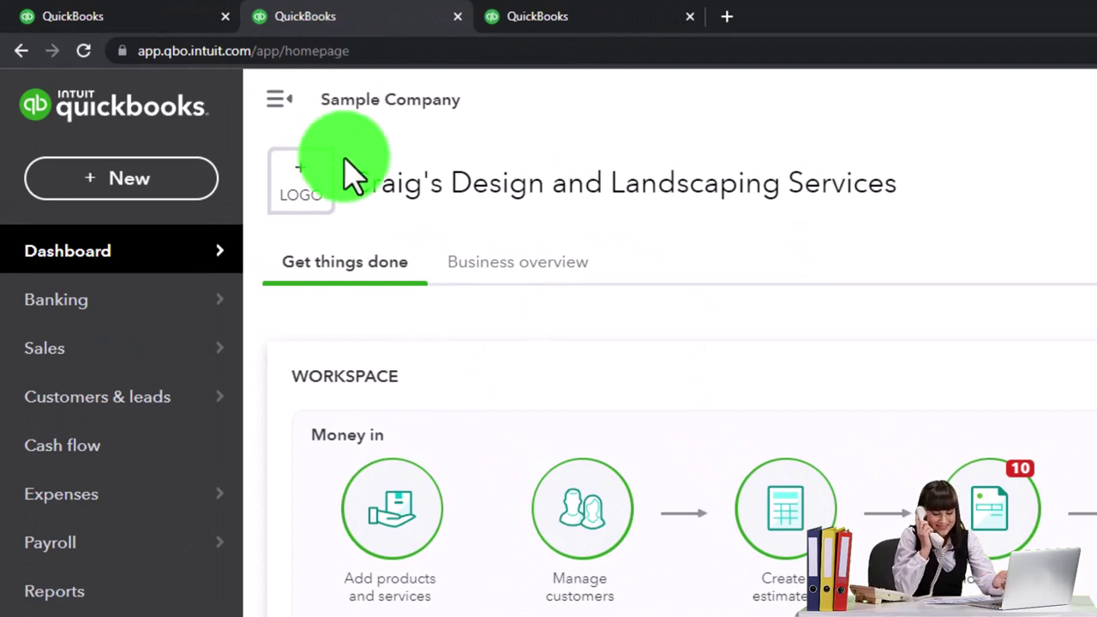
Step: Check the view option in the settings and open the Balance Sheet report from the favorite reports in the second browser tab
{"action": "mouse_move", "coordinate": [62, 412]}
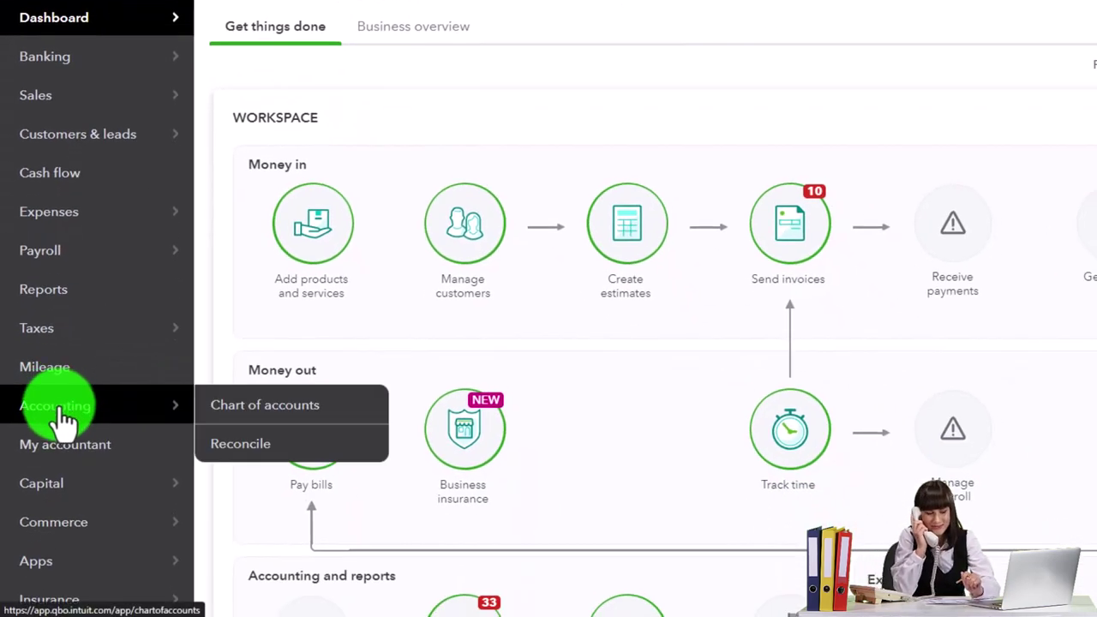
{"action": "left_click", "coordinate": [65, 300]}
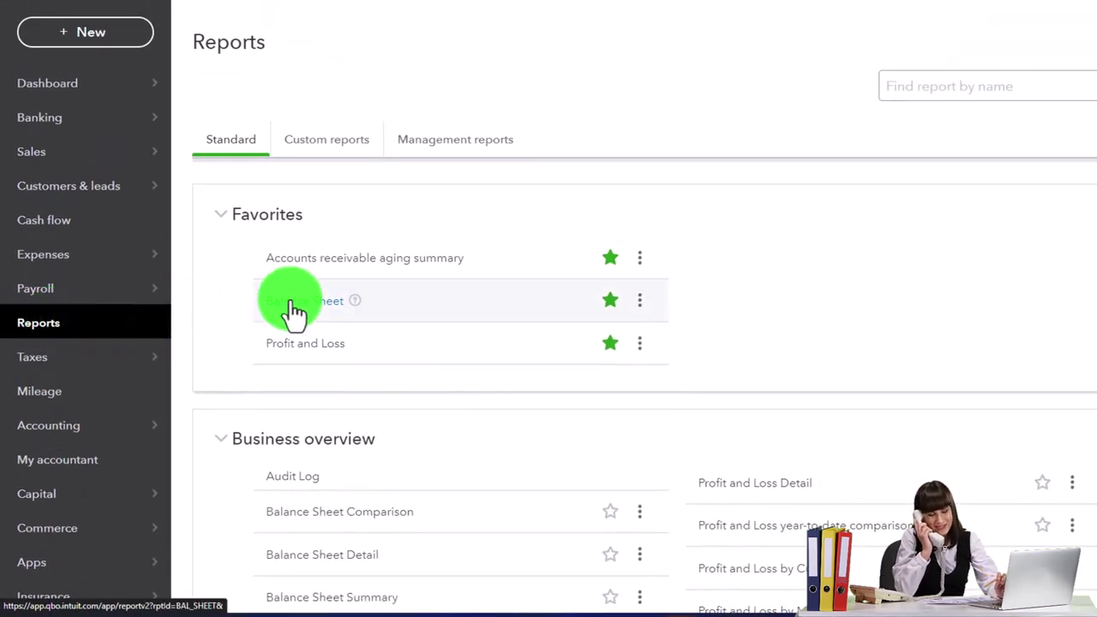
{"action": "left_click", "coordinate": [1016, 38]}
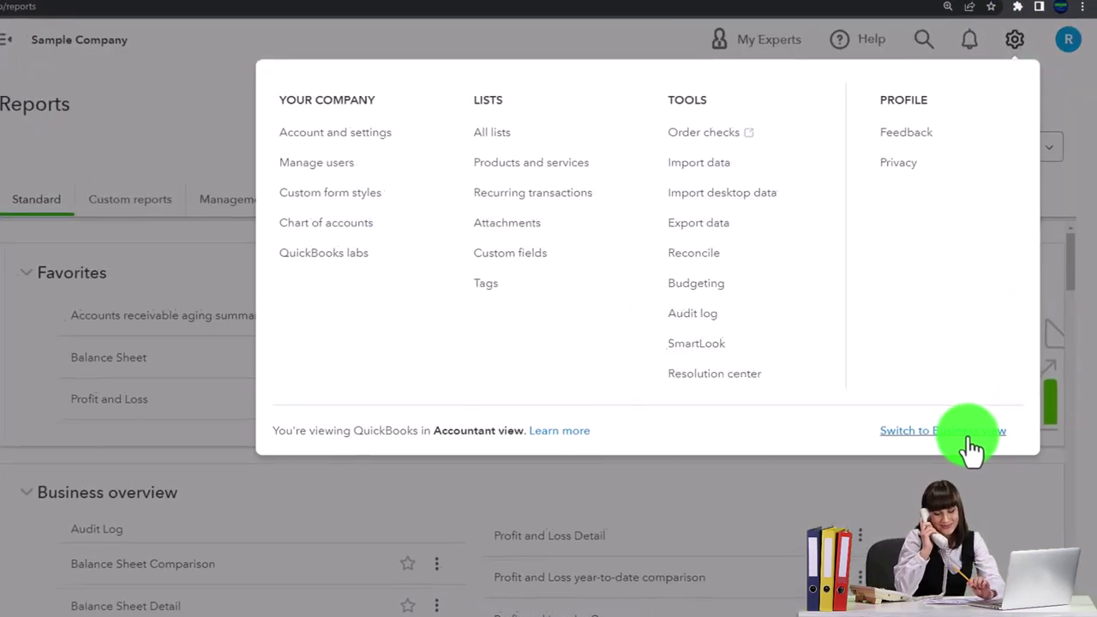
{"action": "left_click", "coordinate": [1015, 39]}
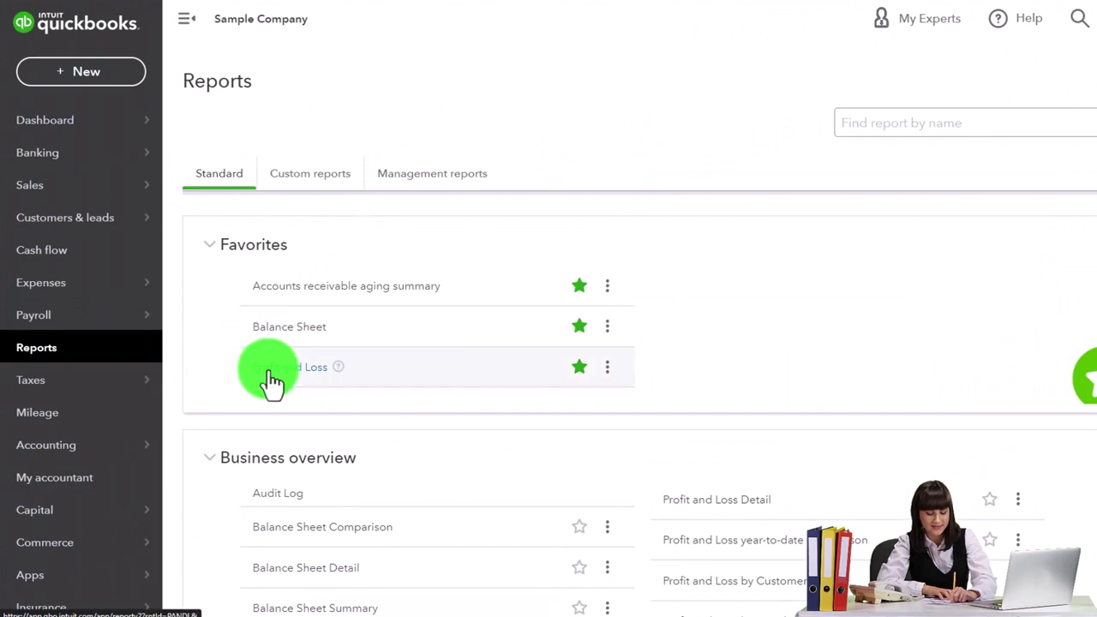
{"action": "left_click", "coordinate": [281, 332]}
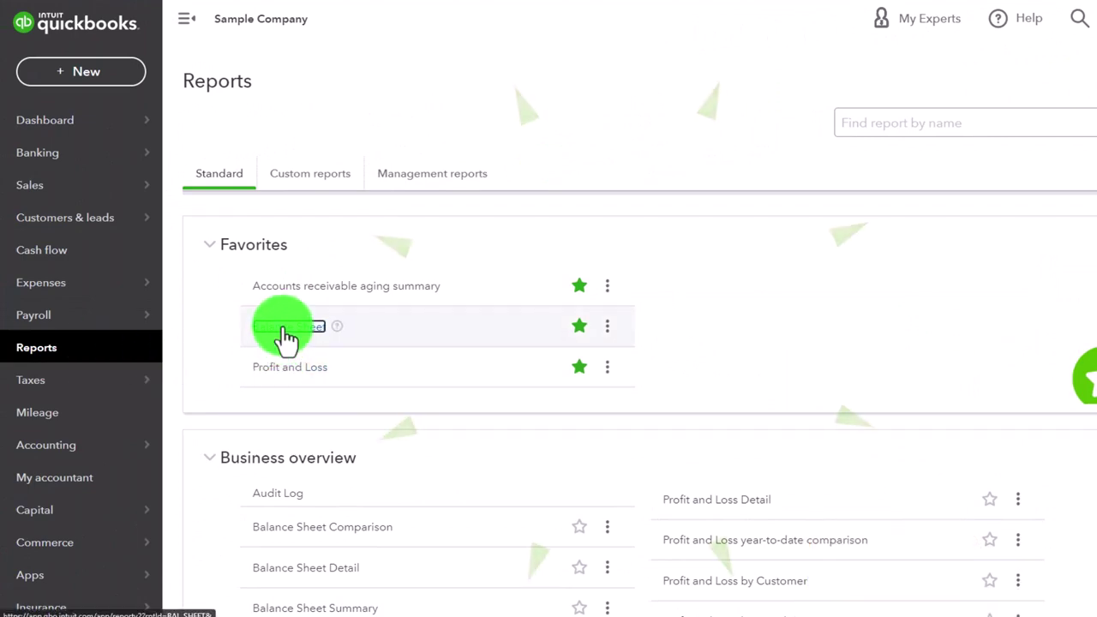
Step: Open the Profit and Loss report from the favorite reports in the third browser tab and look over its figures
{"action": "left_click", "coordinate": [358, 10]}
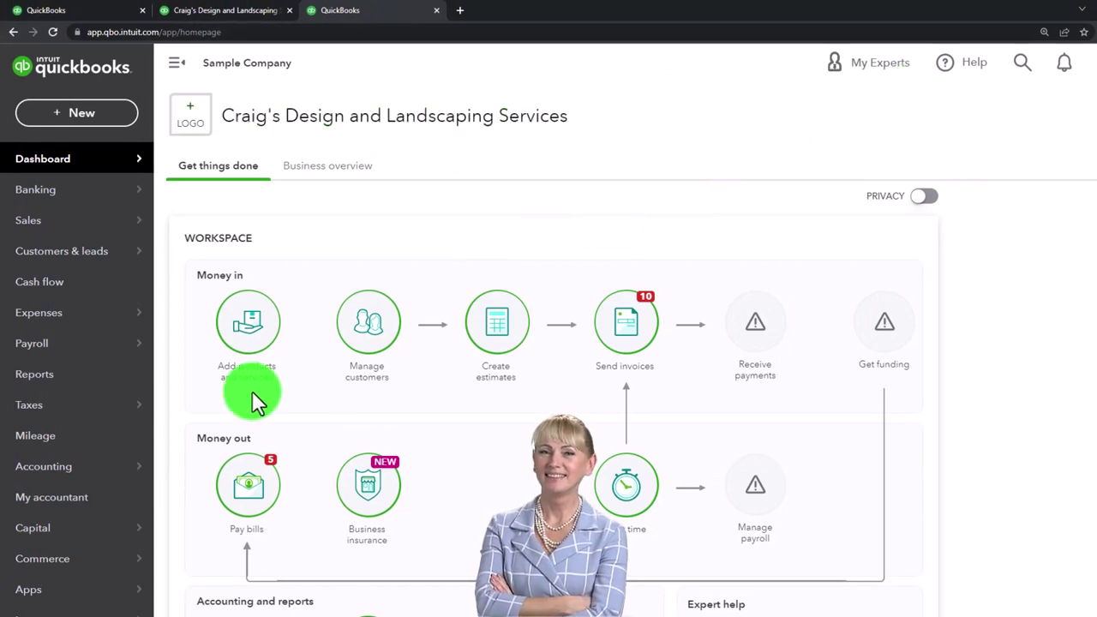
{"action": "left_click", "coordinate": [41, 379]}
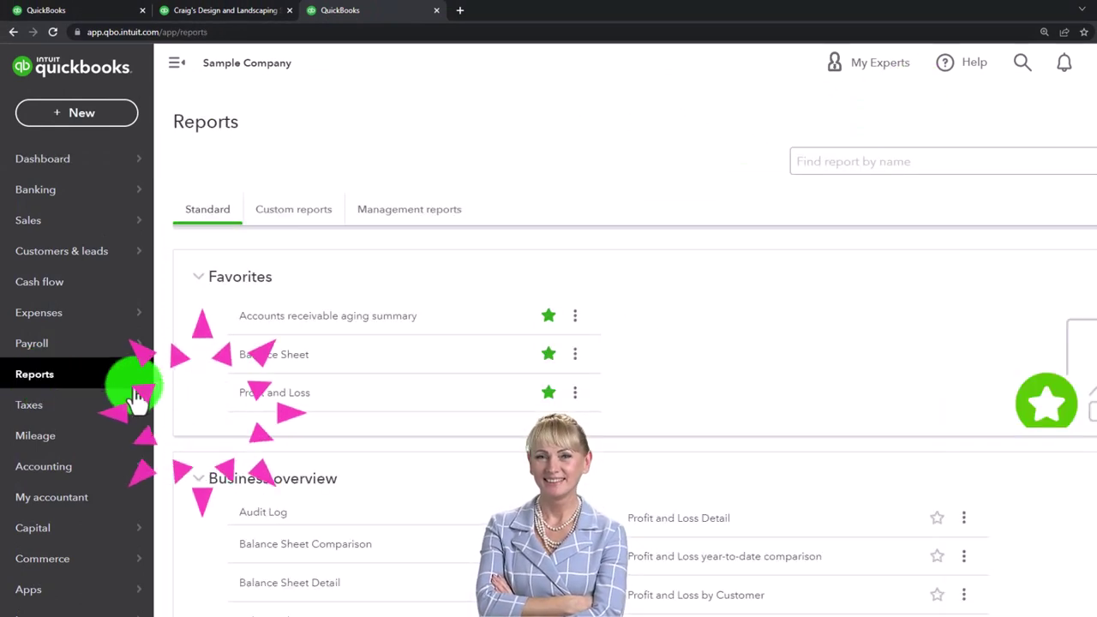
{"action": "left_click", "coordinate": [257, 394]}
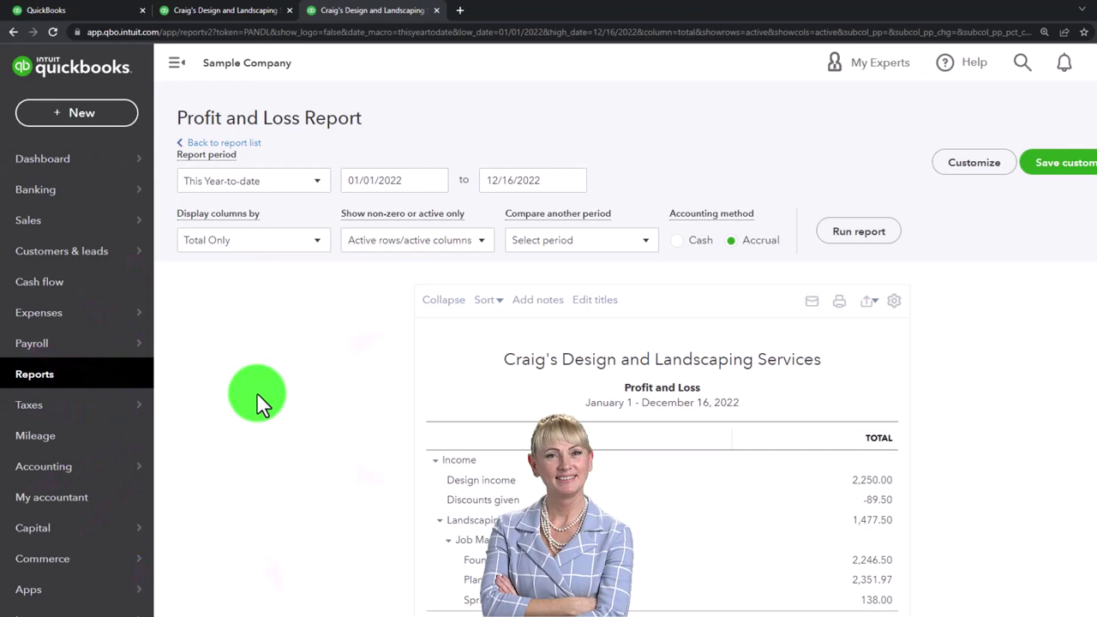
{"action": "scroll", "coordinate": [266, 392], "scroll_direction": "down", "scroll_amount": 3}
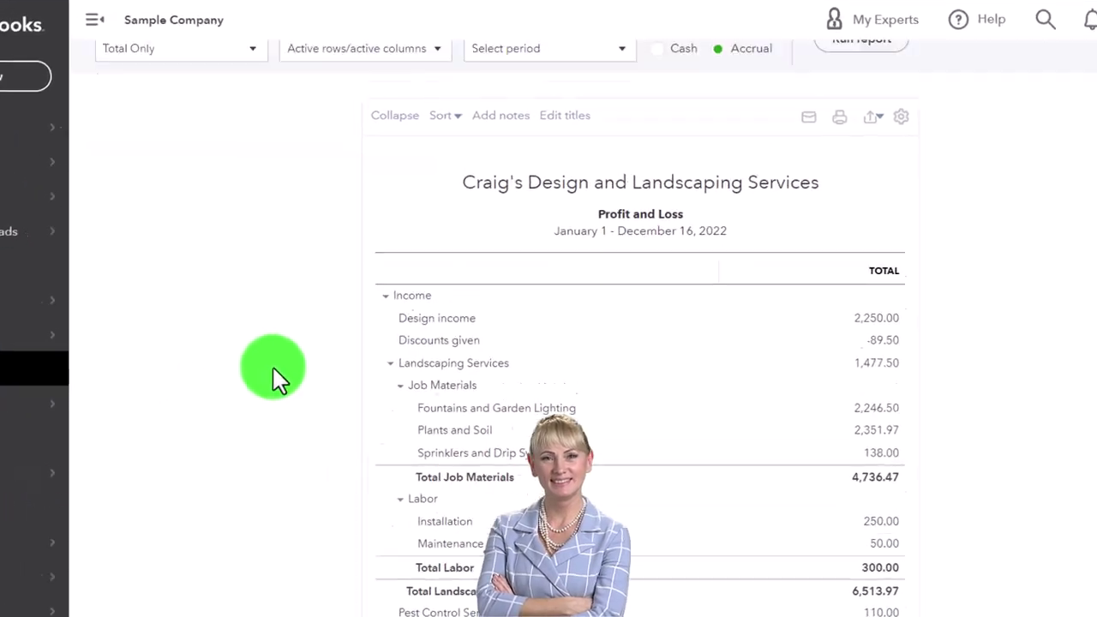
{"action": "scroll", "coordinate": [273, 368], "scroll_direction": "up", "scroll_amount": 1}
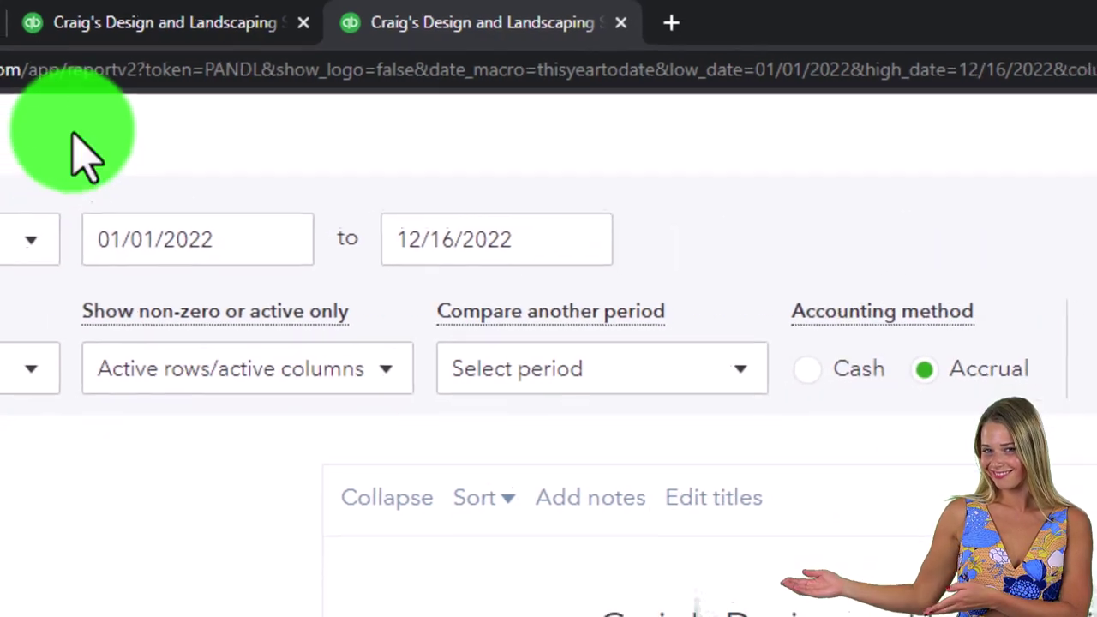
Step: Return to the Balance Sheet tab and hide the navigation menu to give the report more room
{"action": "left_click", "coordinate": [255, 19]}
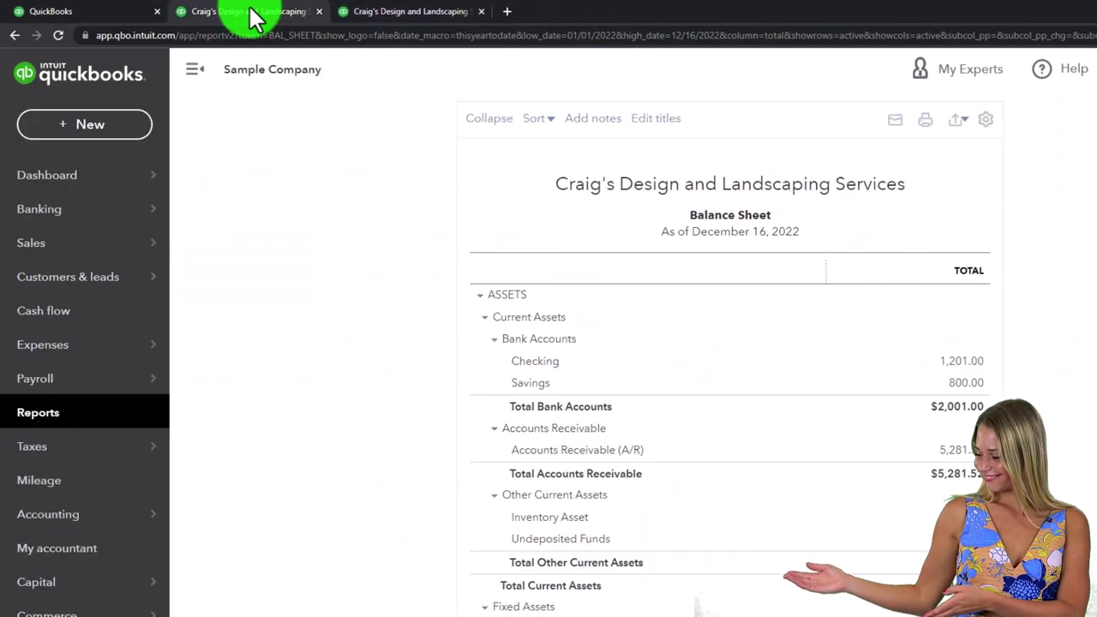
{"action": "left_click", "coordinate": [193, 75]}
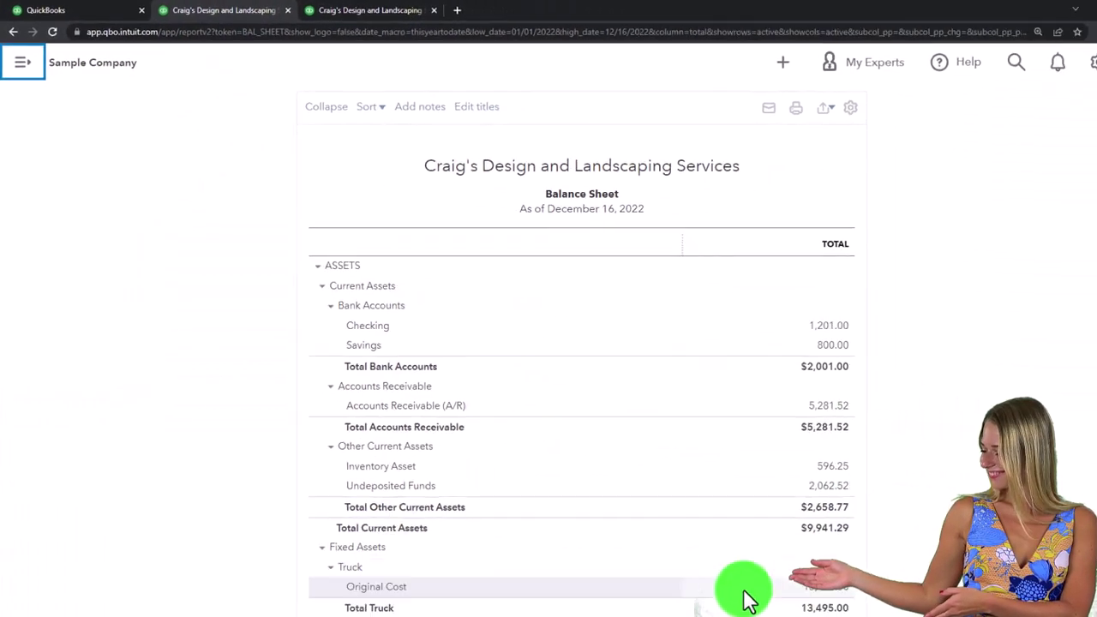
Step: Switch to QuickBooks Desktop, turn the Open Window List off and on again, and return to the browser
{"action": "left_click", "coordinate": [742, 603]}
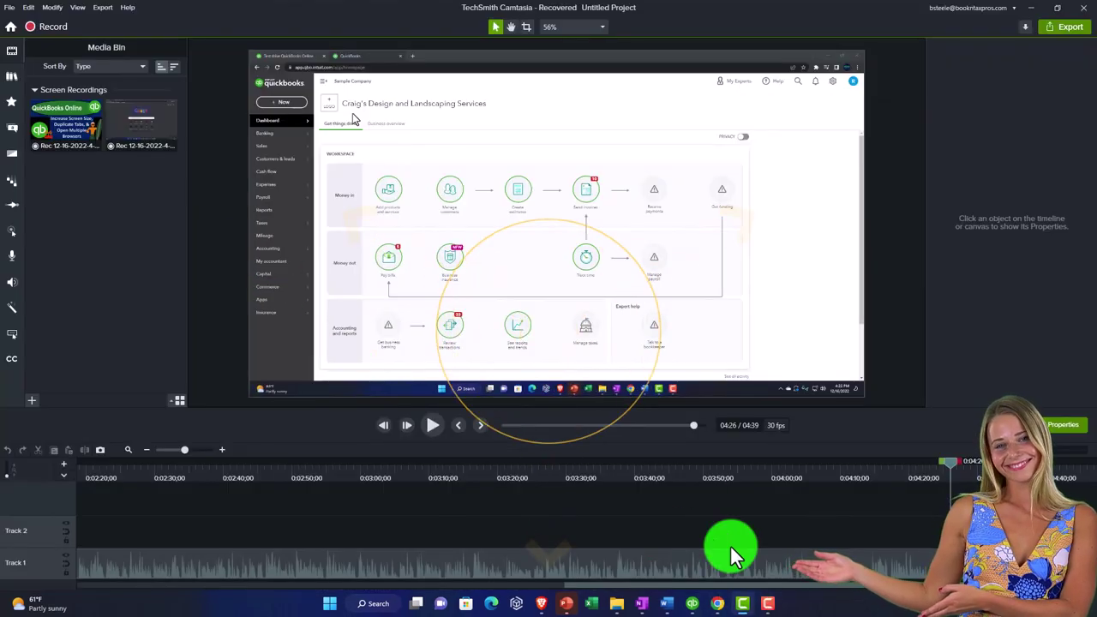
{"action": "left_click", "coordinate": [698, 605]}
{"action": "left_click", "coordinate": [699, 606]}
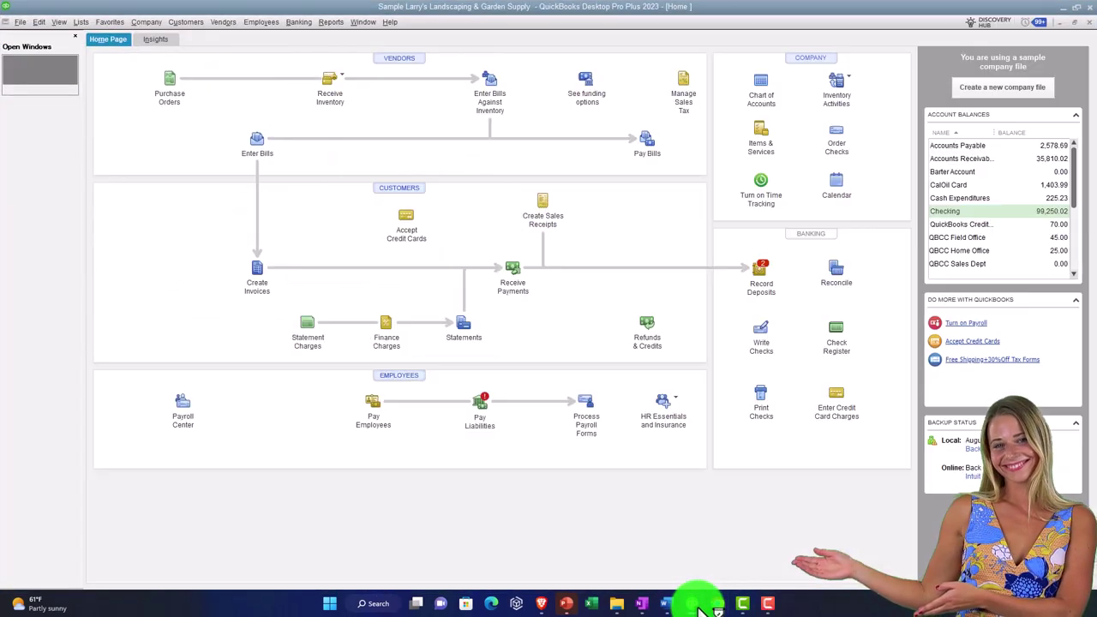
{"action": "left_click", "coordinate": [59, 22]}
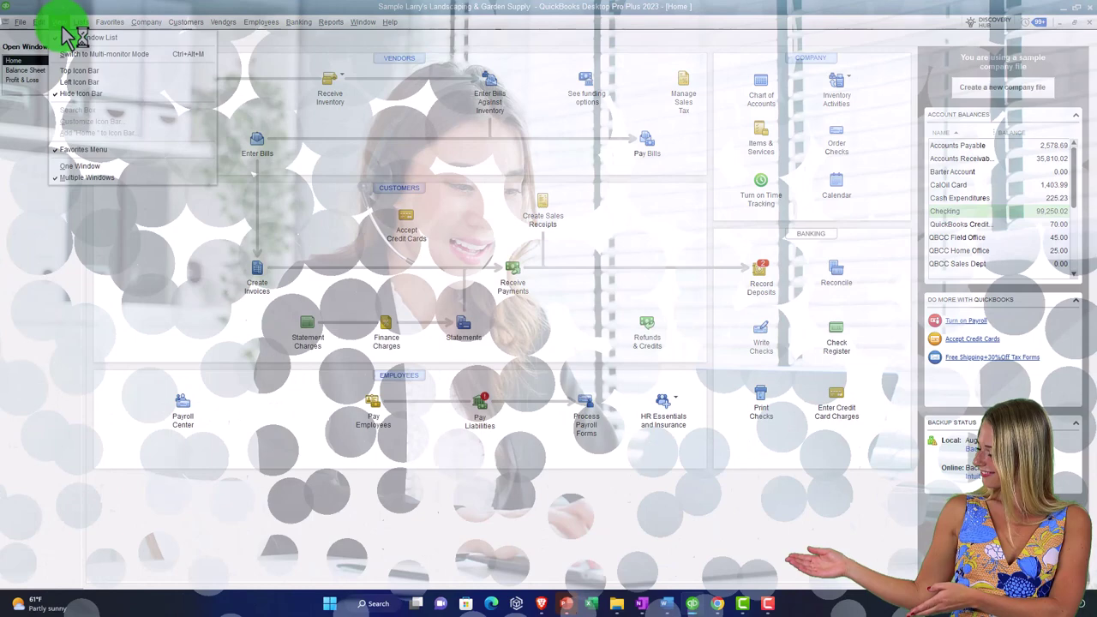
{"action": "left_click", "coordinate": [64, 38]}
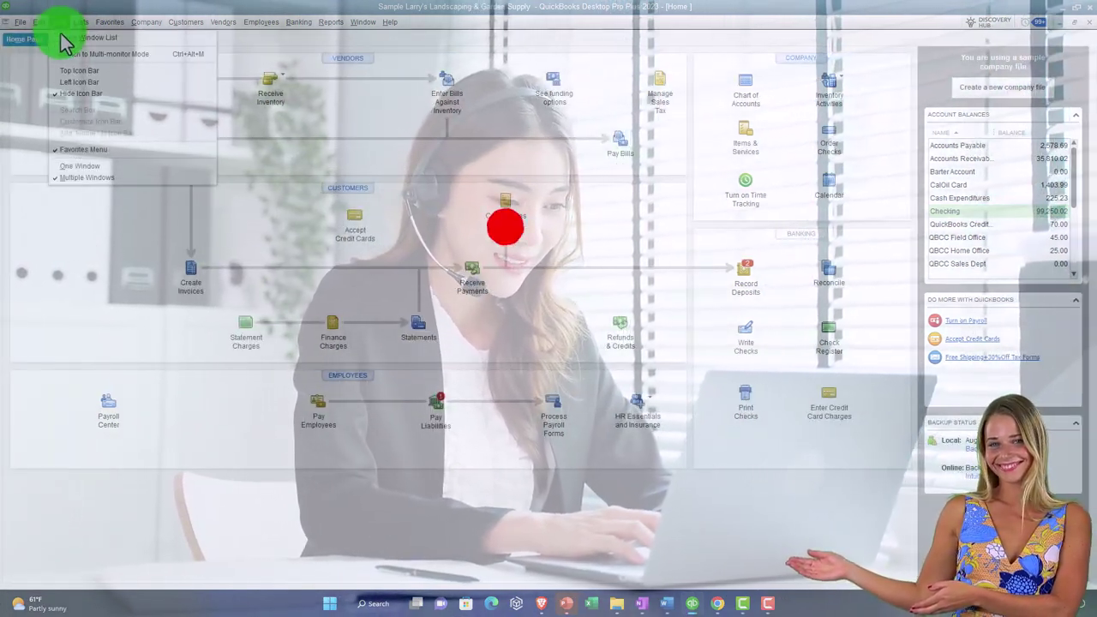
{"action": "left_click", "coordinate": [64, 40]}
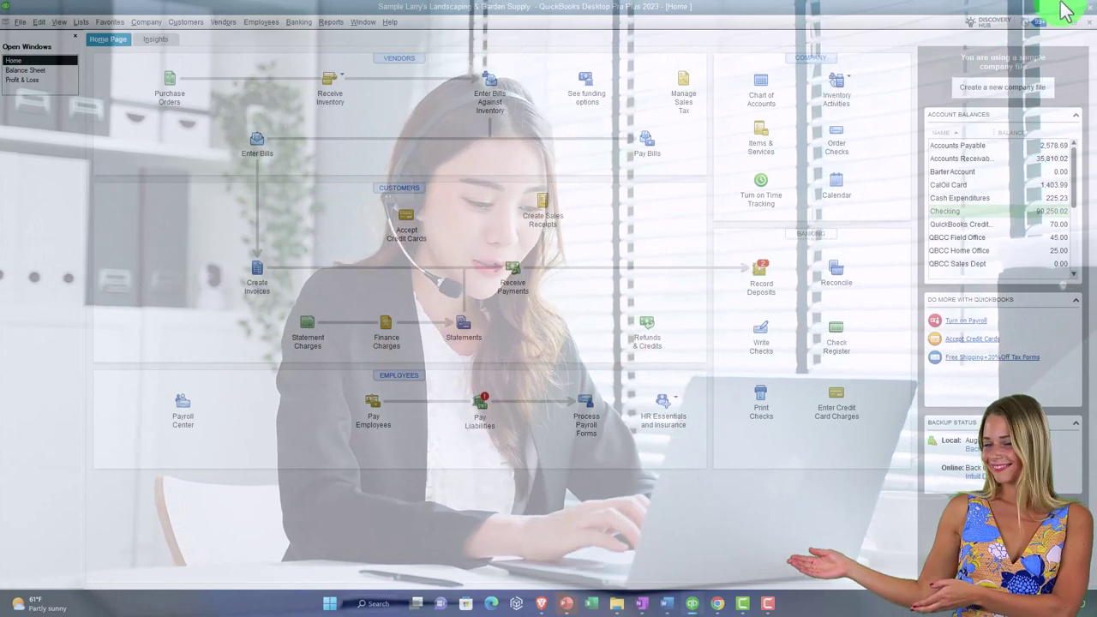
{"action": "left_click", "coordinate": [1059, 7]}
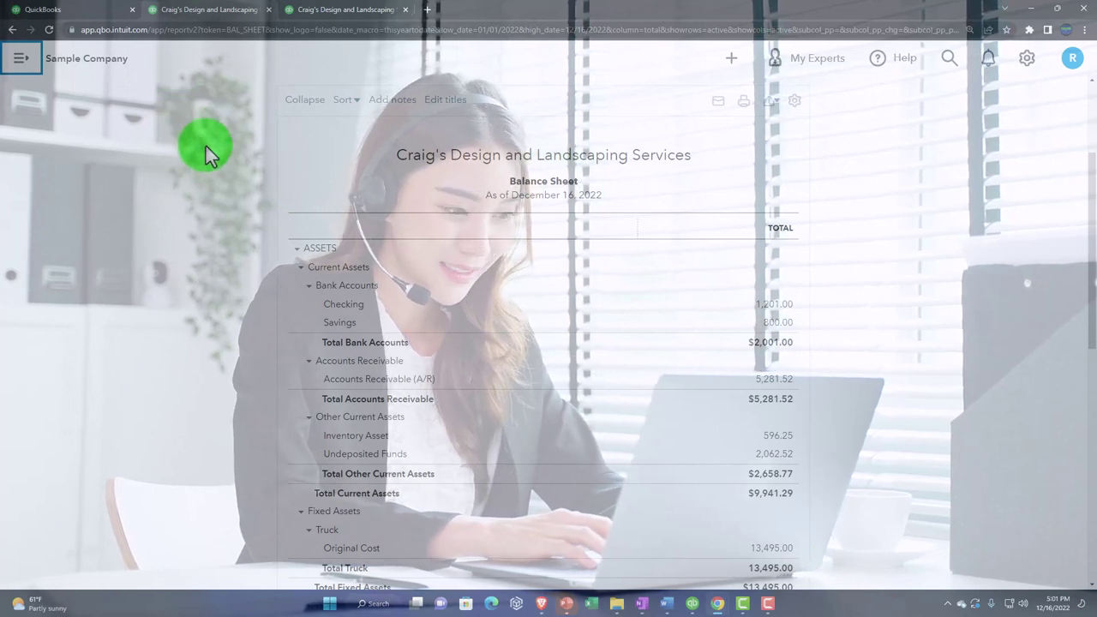
Step: Enlarge the Balance Sheet page to 175% zoom and reduce it back to 125%
{"action": "key", "text": "ctrl+plus"}
{"action": "key", "text": "ctrl+plus"}
{"action": "key", "text": "ctrl+plus"}
{"action": "key", "text": "ctrl+plus"}
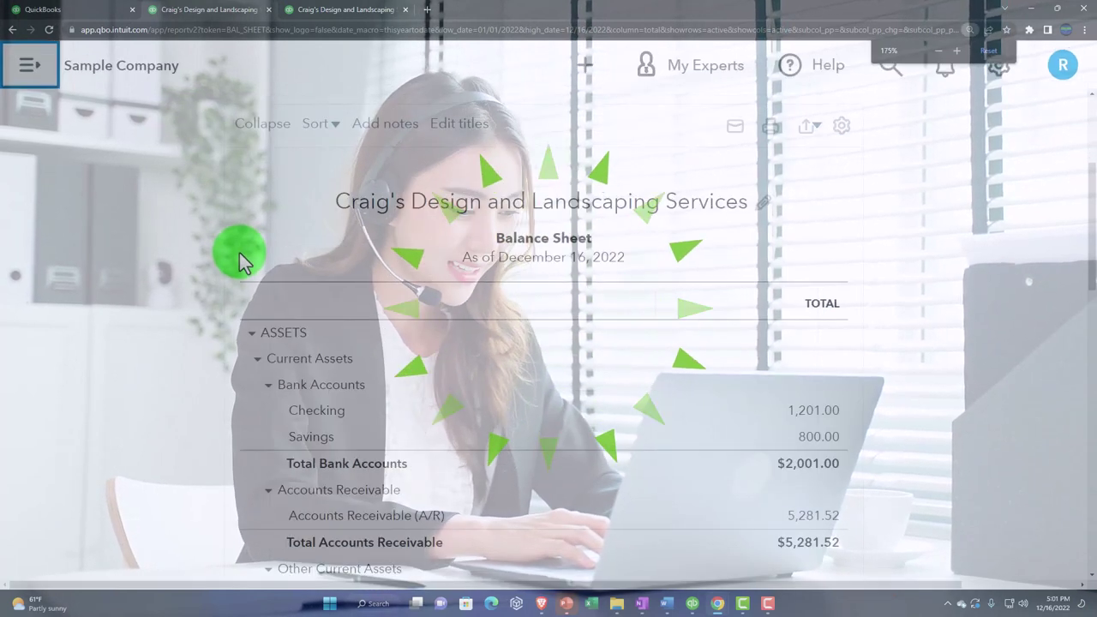
{"action": "key", "text": "ctrl+minus"}
{"action": "key", "text": "ctrl+minus"}
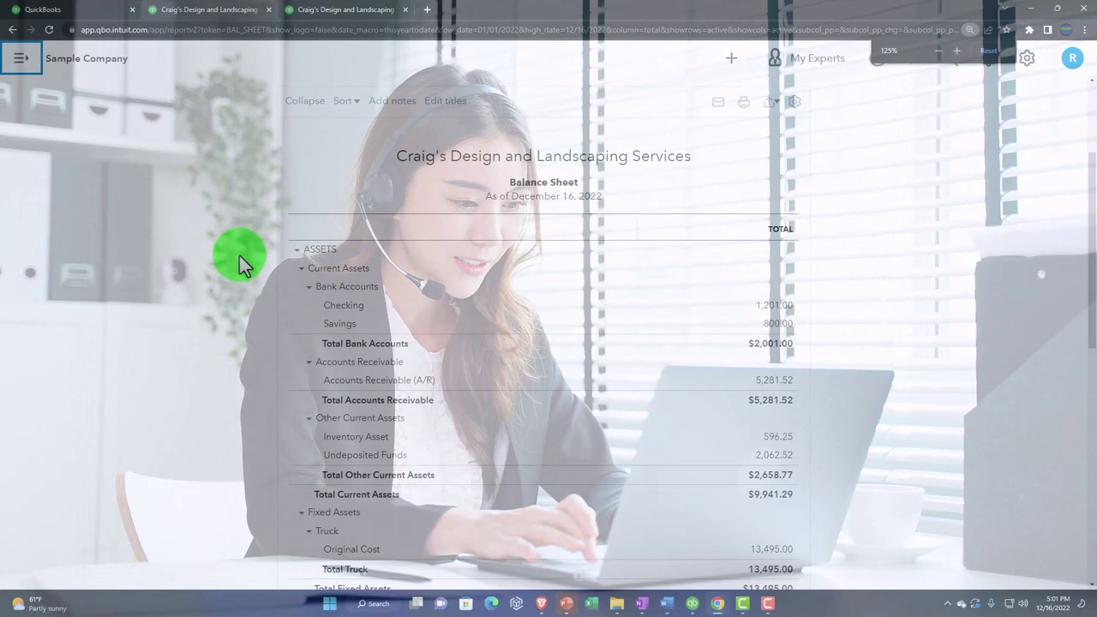
Step: Pull the Balance Sheet tab out into a separate browser window, reposition it over the Profit and Loss report, and reattach it
{"action": "left_click", "coordinate": [78, 17]}
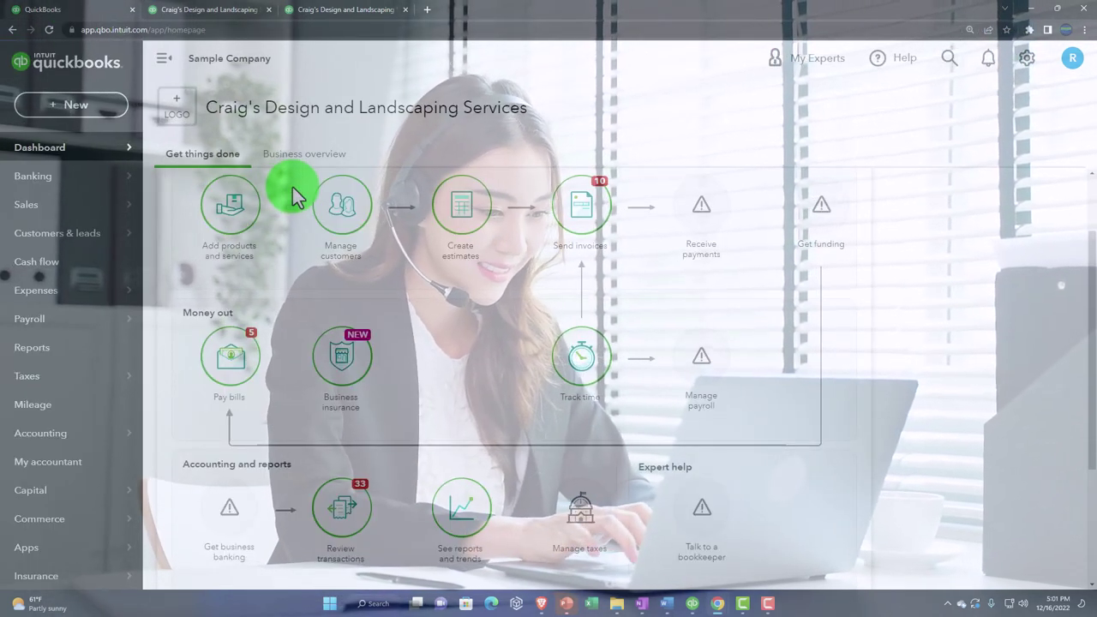
{"action": "left_click", "coordinate": [219, 12]}
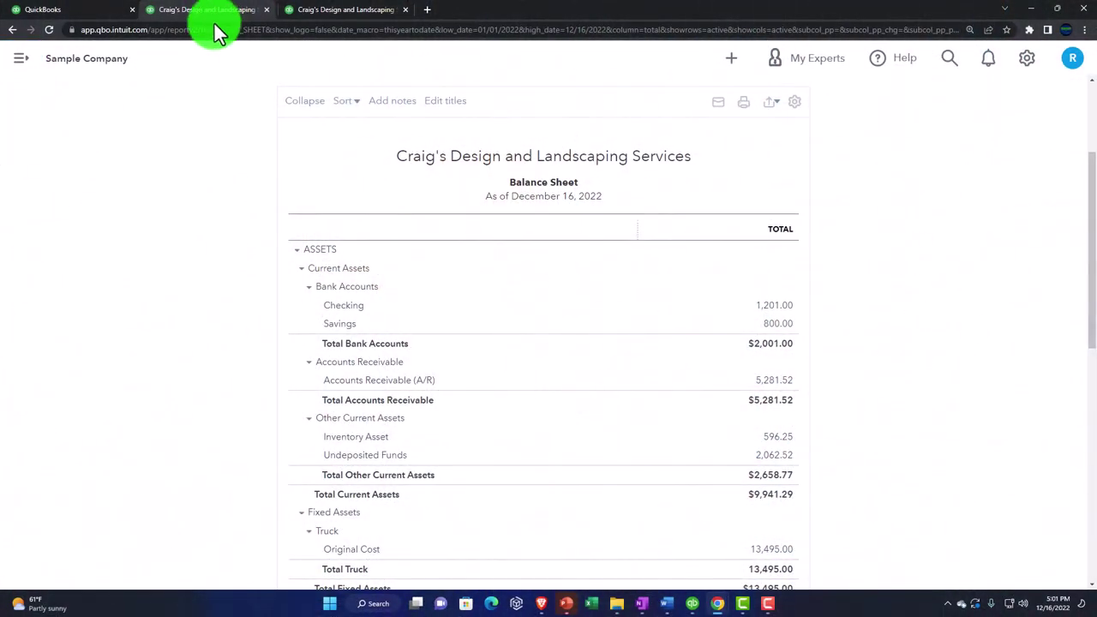
{"action": "left_click_drag", "start_coordinate": [214, 18], "coordinate": [587, 167]}
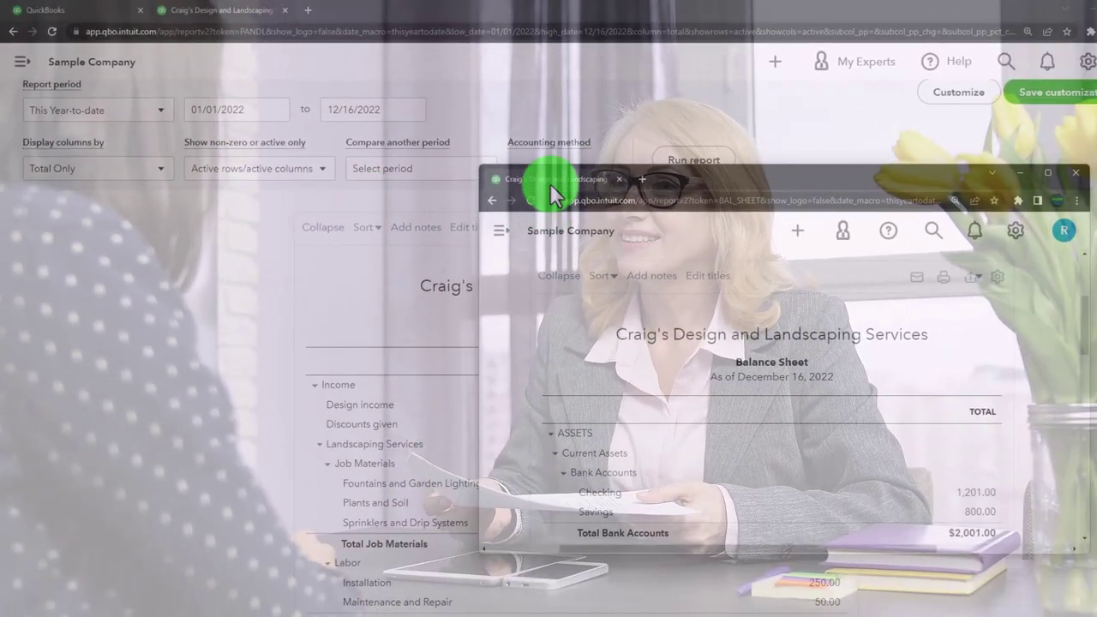
{"action": "left_click_drag", "start_coordinate": [698, 177], "coordinate": [602, 148]}
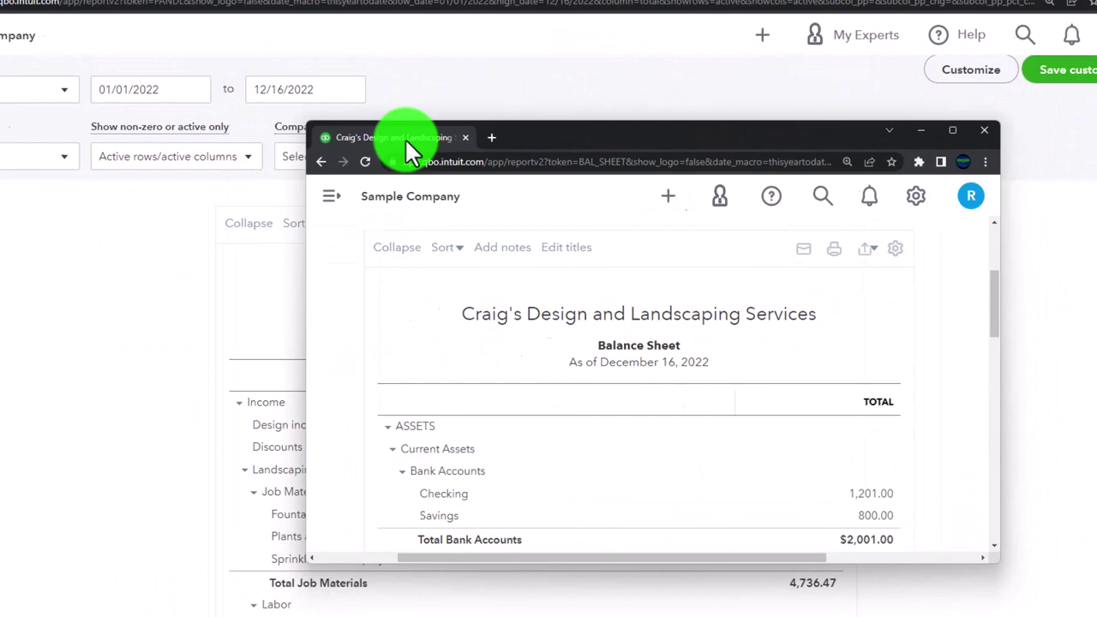
{"action": "left_click_drag", "start_coordinate": [408, 152], "coordinate": [70, 0]}
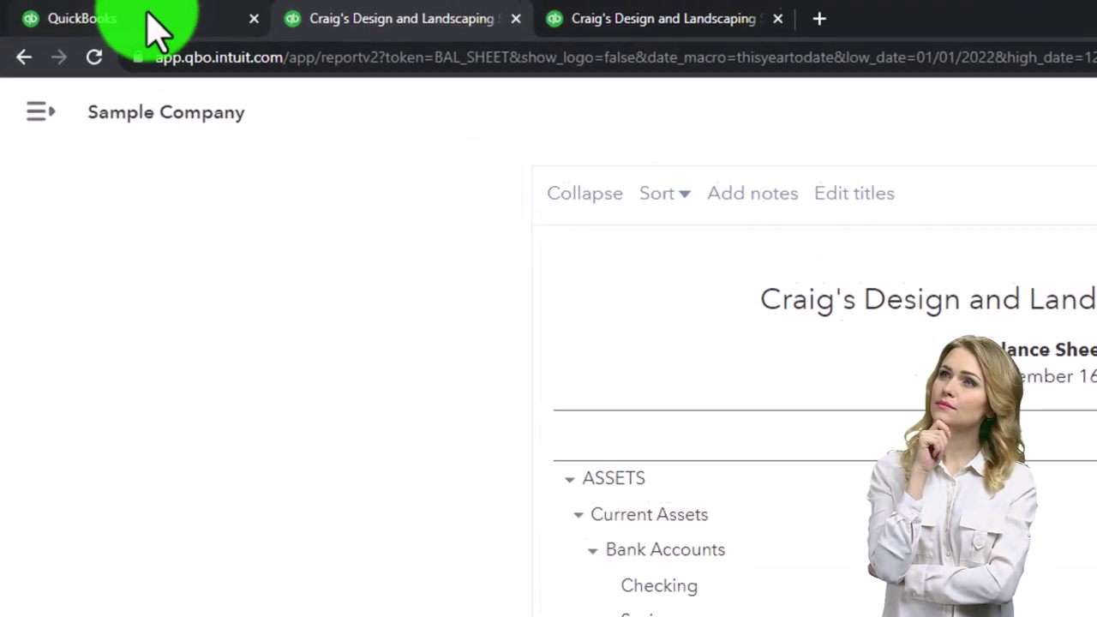
Step: View the new transaction forms on the homepage tab and check the Balance Sheet tab's report options and figures
{"action": "left_click", "coordinate": [157, 19]}
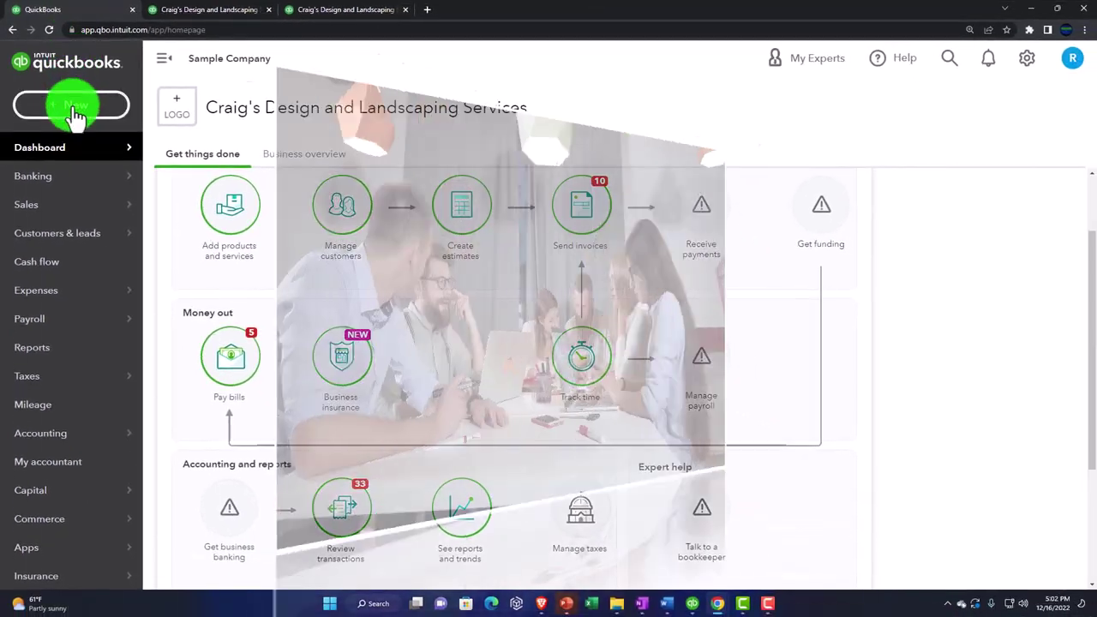
{"action": "left_click", "coordinate": [101, 151]}
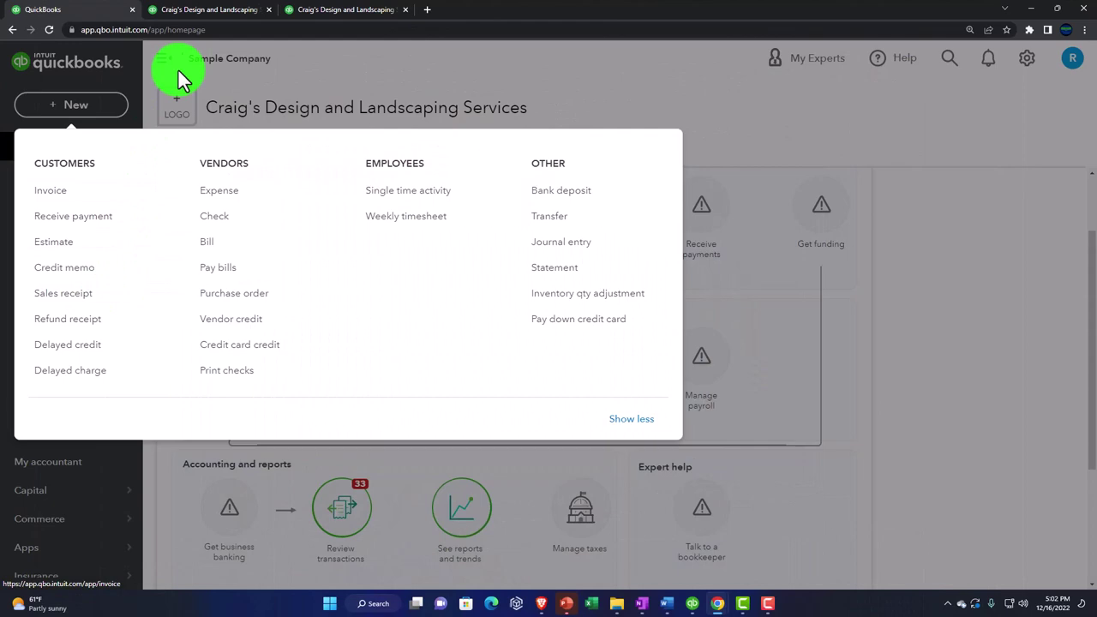
{"action": "left_click", "coordinate": [190, 10]}
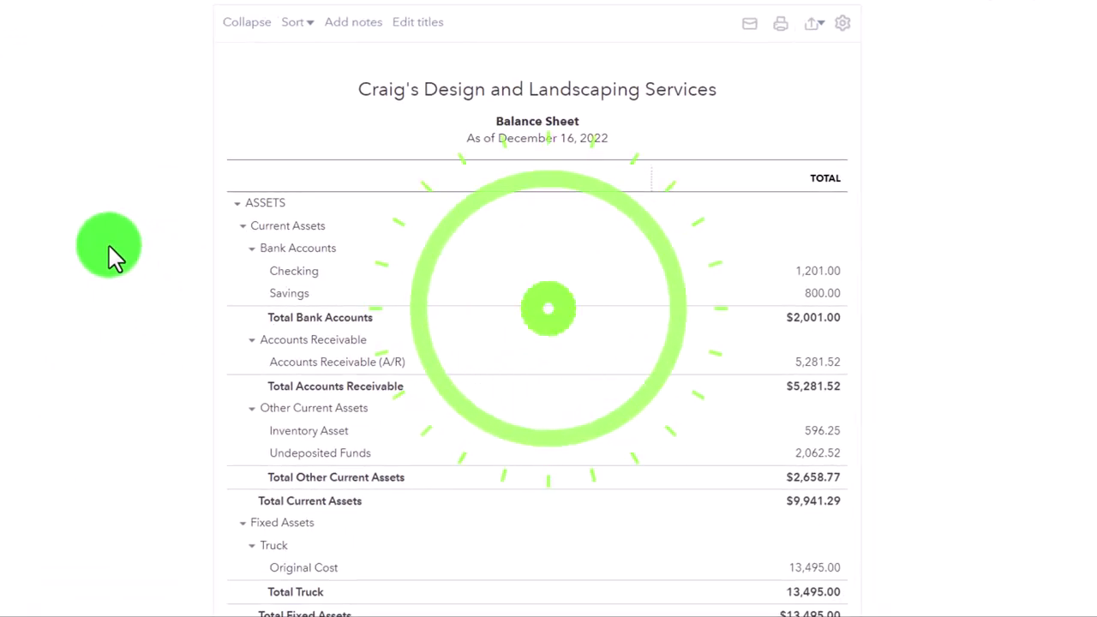
{"action": "scroll", "coordinate": [109, 246], "scroll_direction": "up", "scroll_amount": 3}
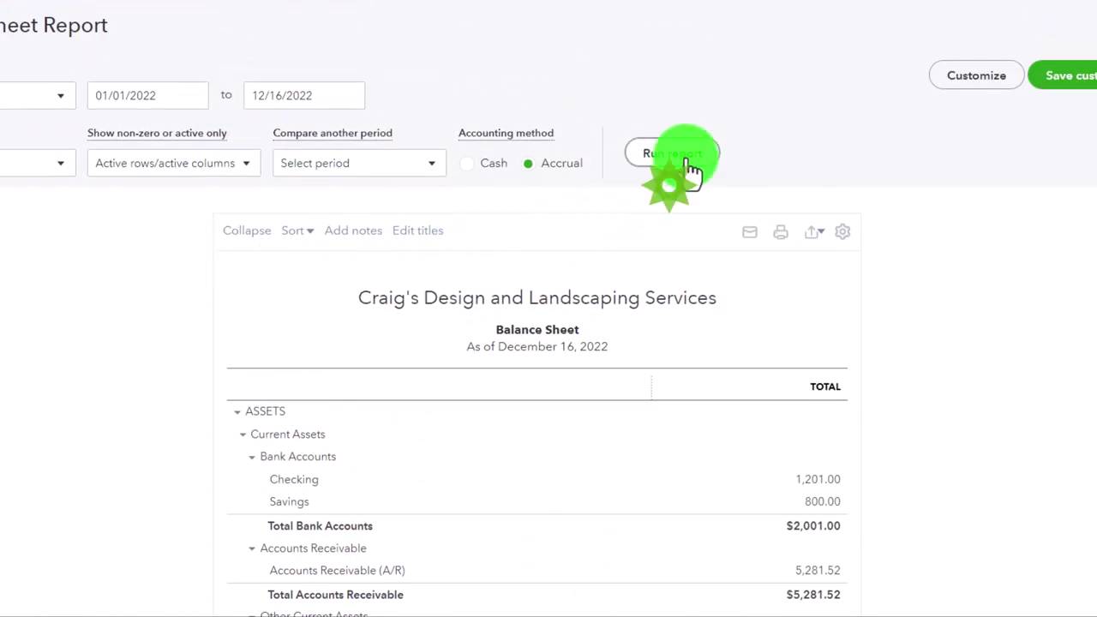
{"action": "scroll", "coordinate": [691, 165], "scroll_direction": "down", "scroll_amount": 3}
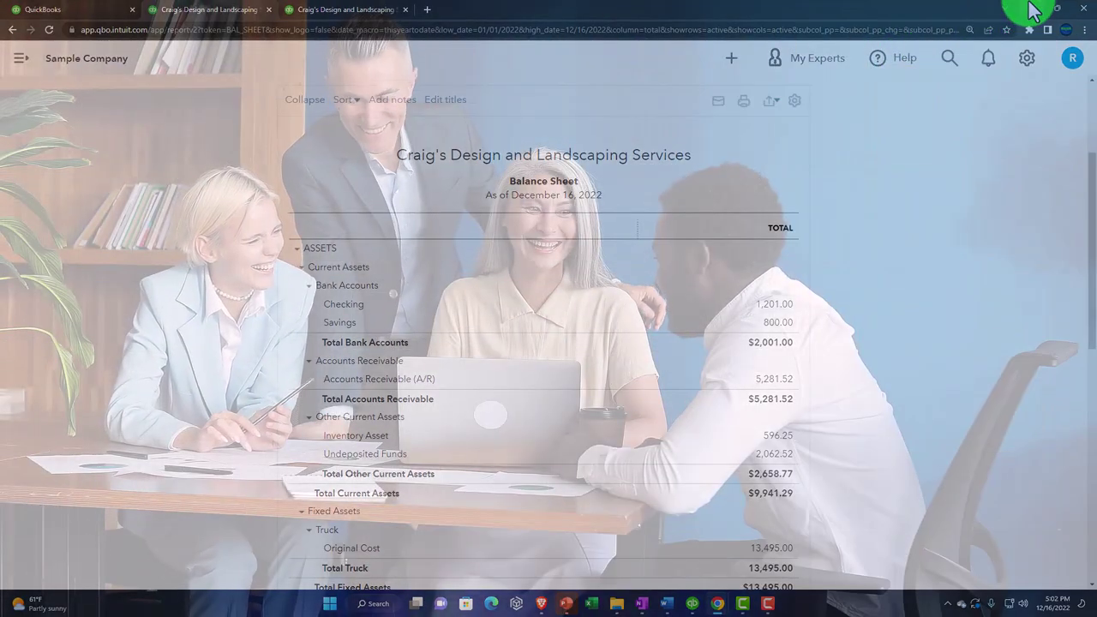
Step: Switch to QuickBooks Desktop, view its open Balance Sheet window for comparison, and return to QuickBooks Online in Chrome
{"action": "left_click", "coordinate": [1025, 9]}
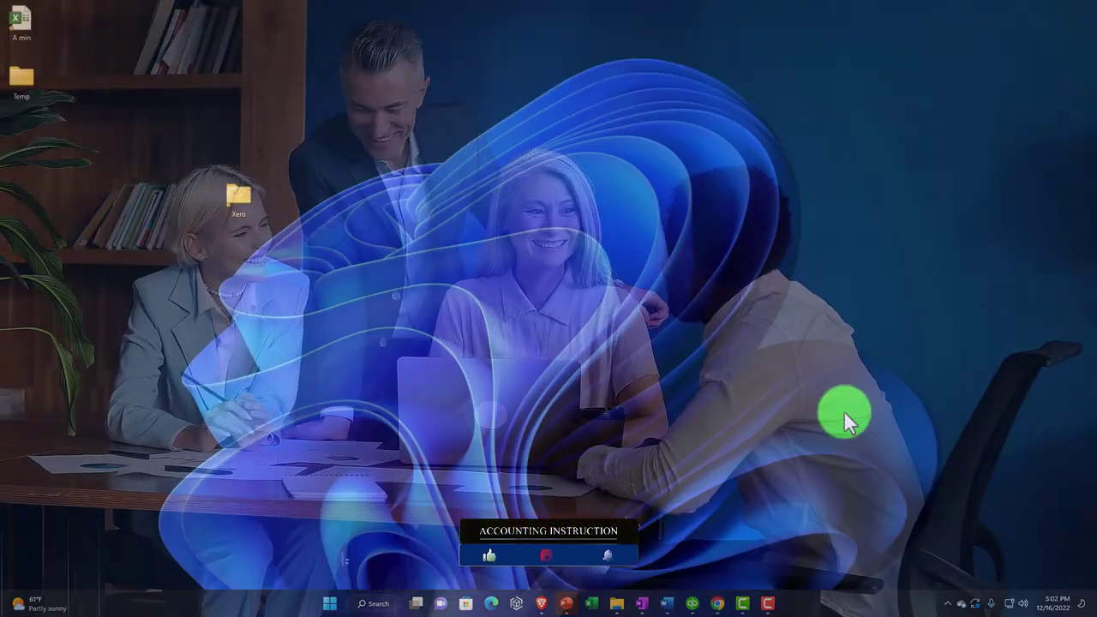
{"action": "left_click", "coordinate": [693, 603]}
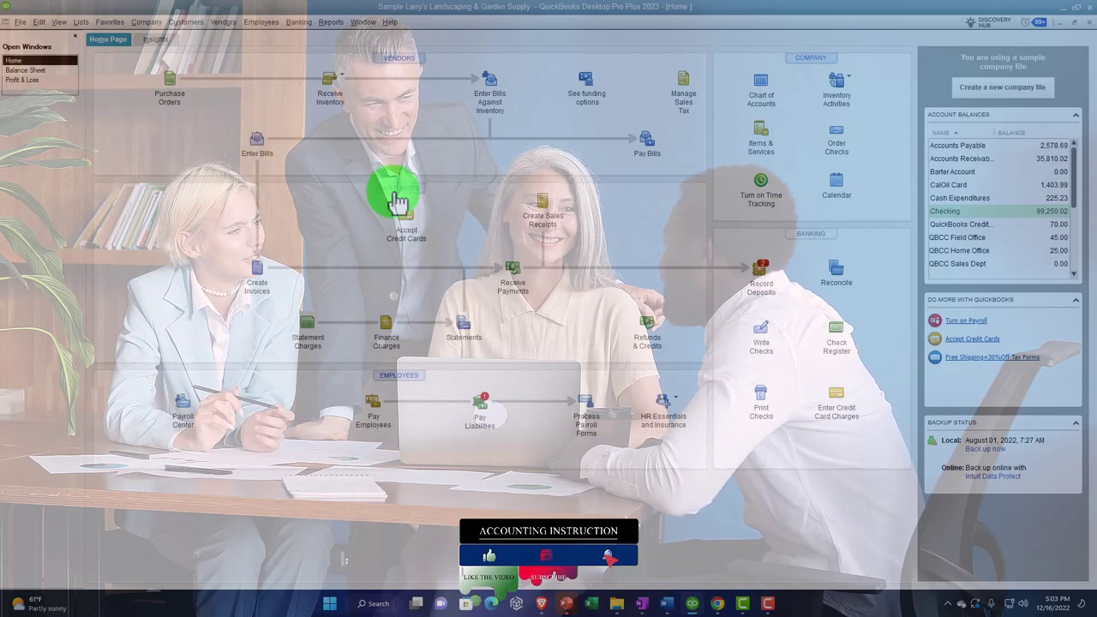
{"action": "left_click", "coordinate": [50, 71]}
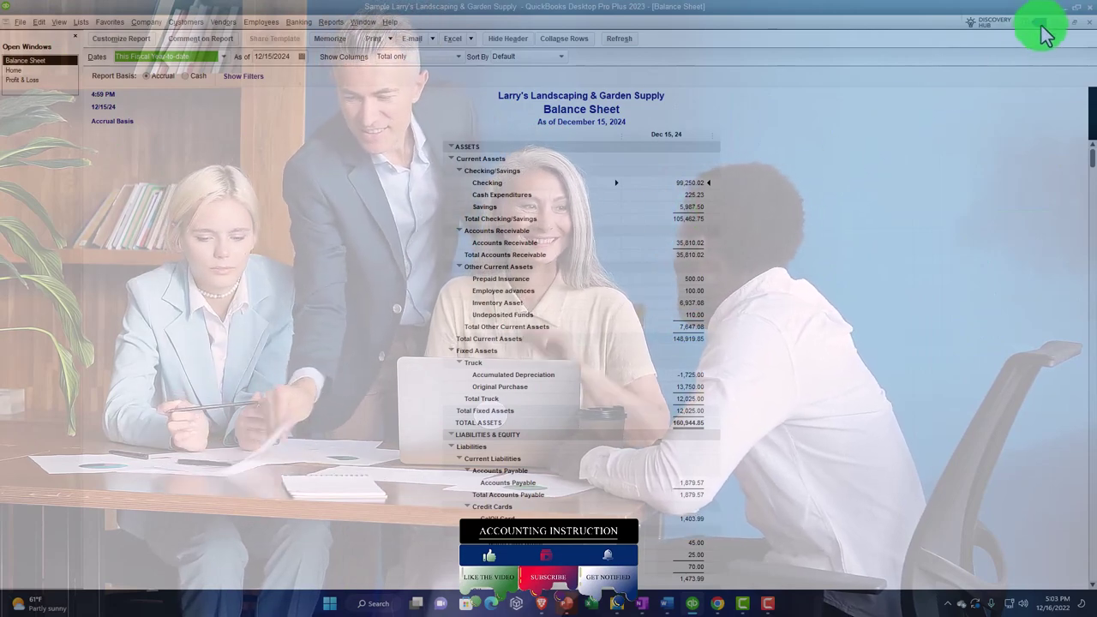
{"action": "left_click", "coordinate": [1063, 10]}
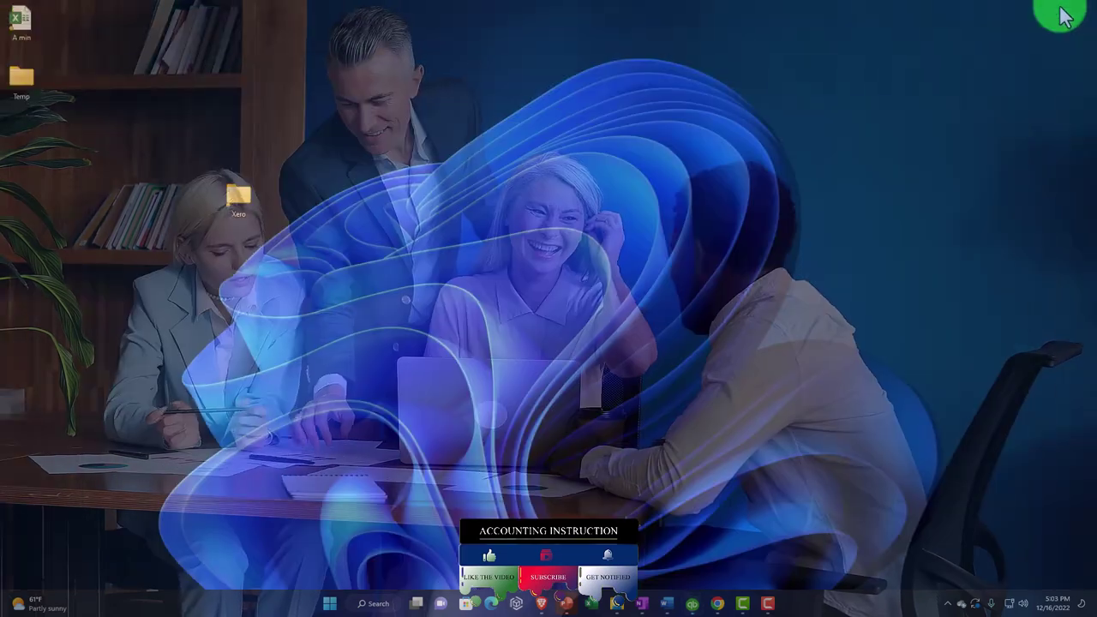
{"action": "left_click", "coordinate": [718, 604]}
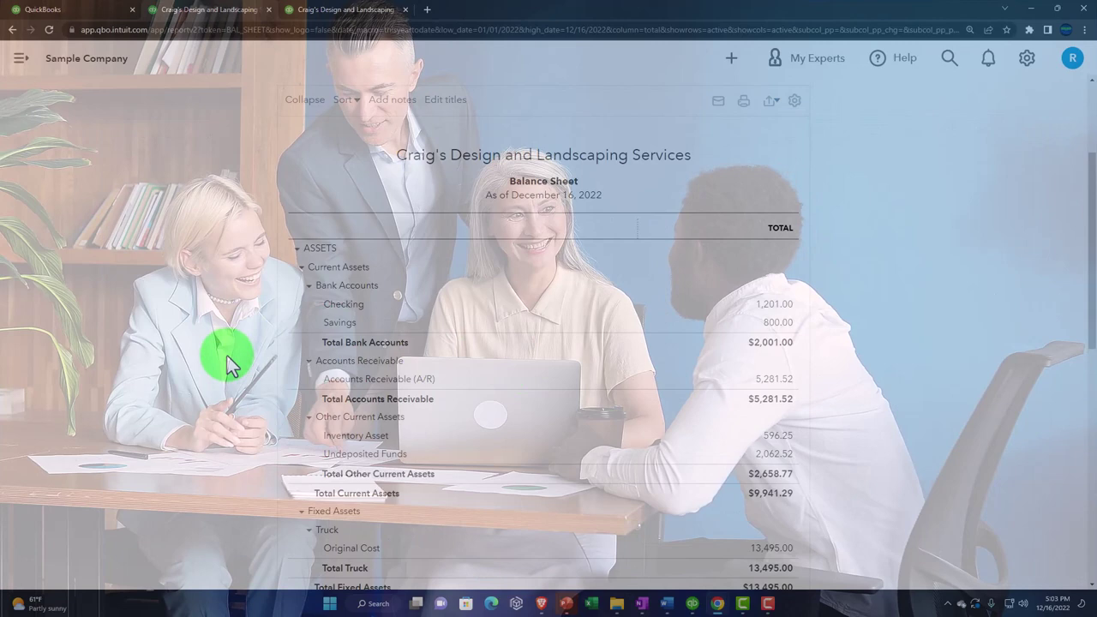
Step: Return to the top of the Balance Sheet report and examine the homepage tab's navigation entries, including Customers & leads
{"action": "scroll", "coordinate": [227, 356], "scroll_direction": "up", "scroll_amount": 2}
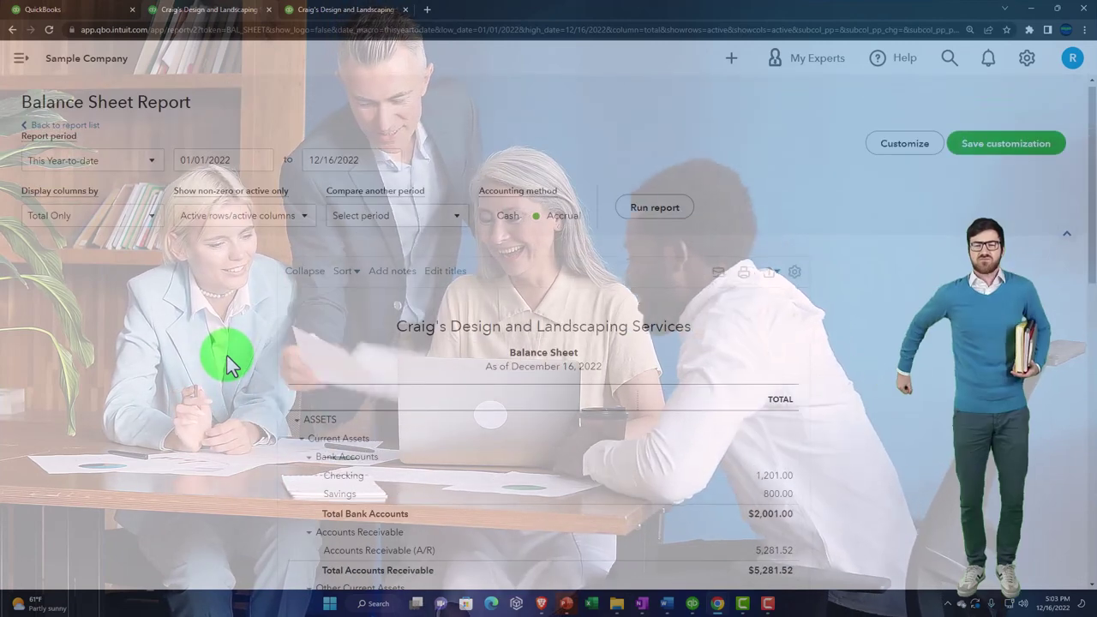
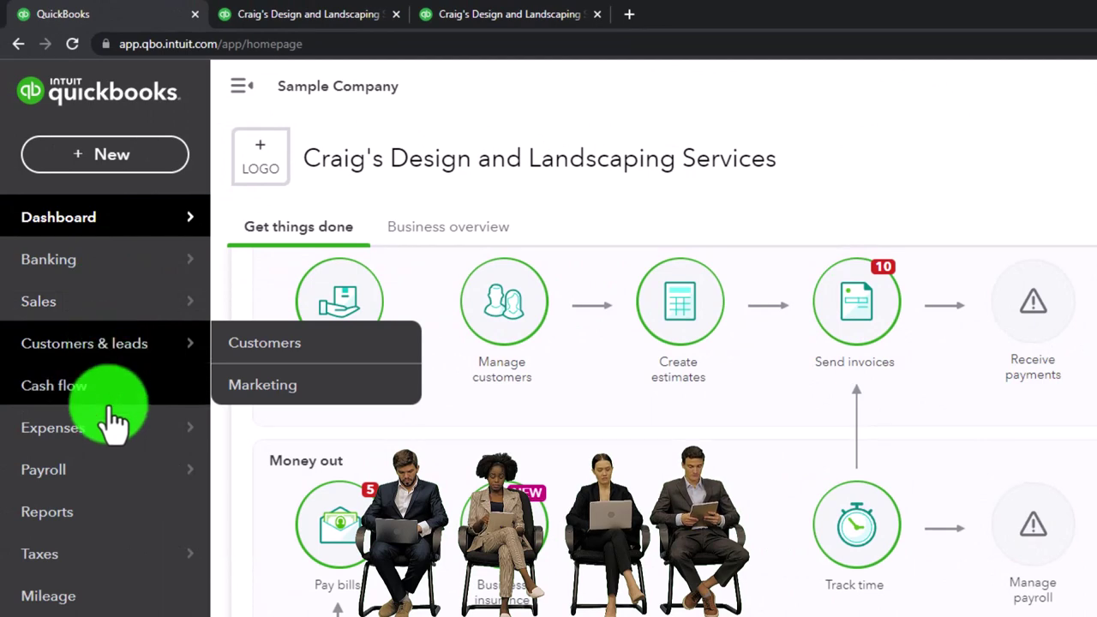
{"action": "mouse_move", "coordinate": [110, 429]}
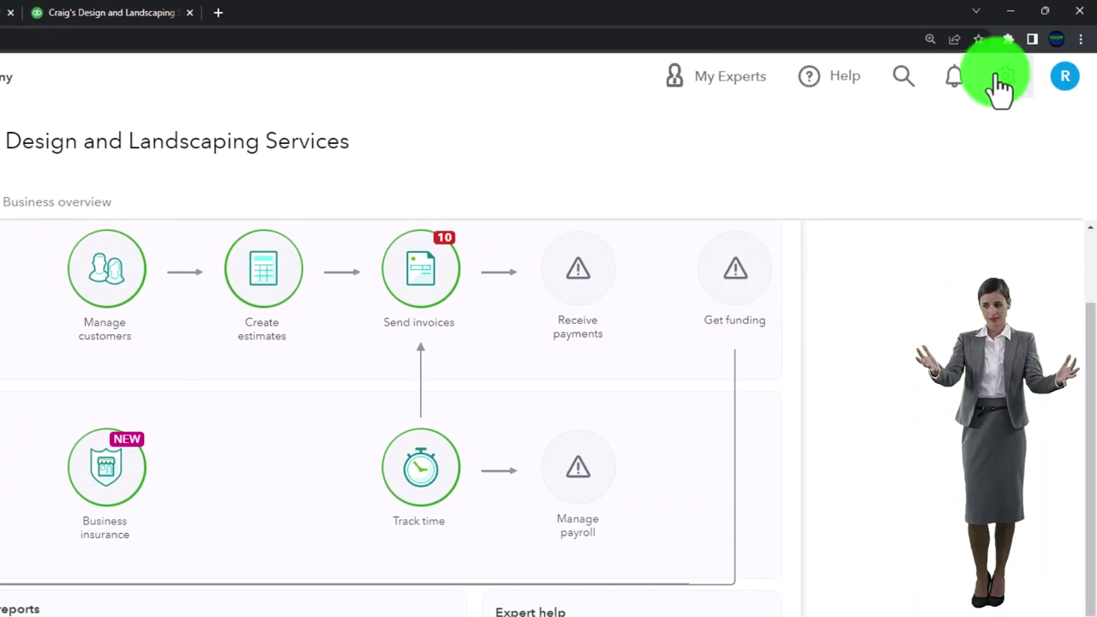
{"action": "mouse_move", "coordinate": [74, 351]}
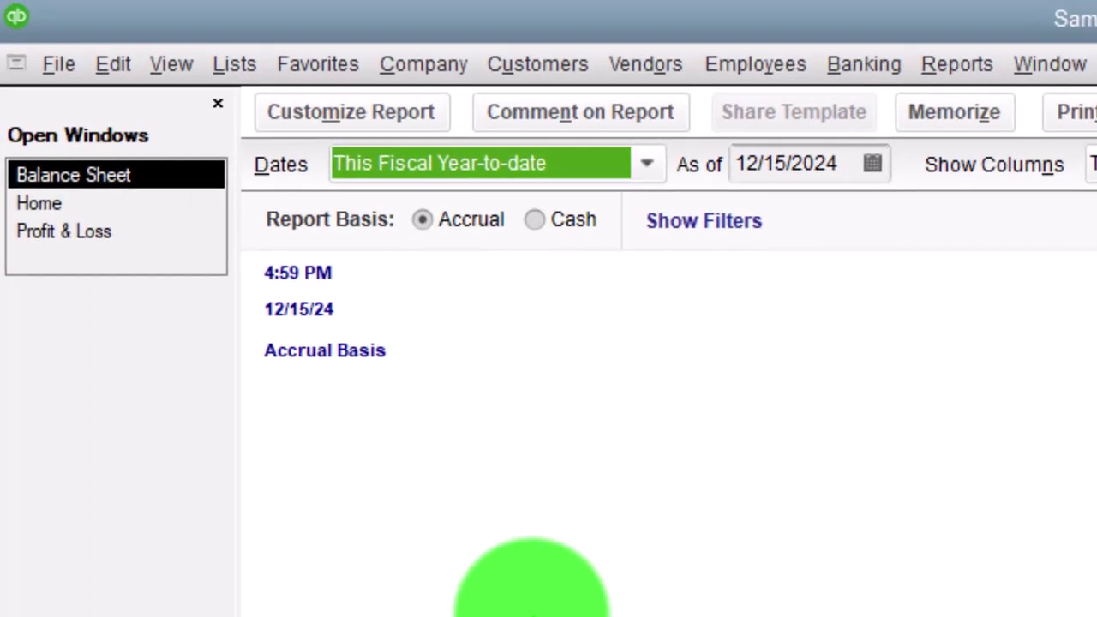
Step: Look through QuickBooks Desktop's View, Lists, Favorites and Vendors commands for comparison with the online navigation, leaving them closed
{"action": "left_click", "coordinate": [154, 65]}
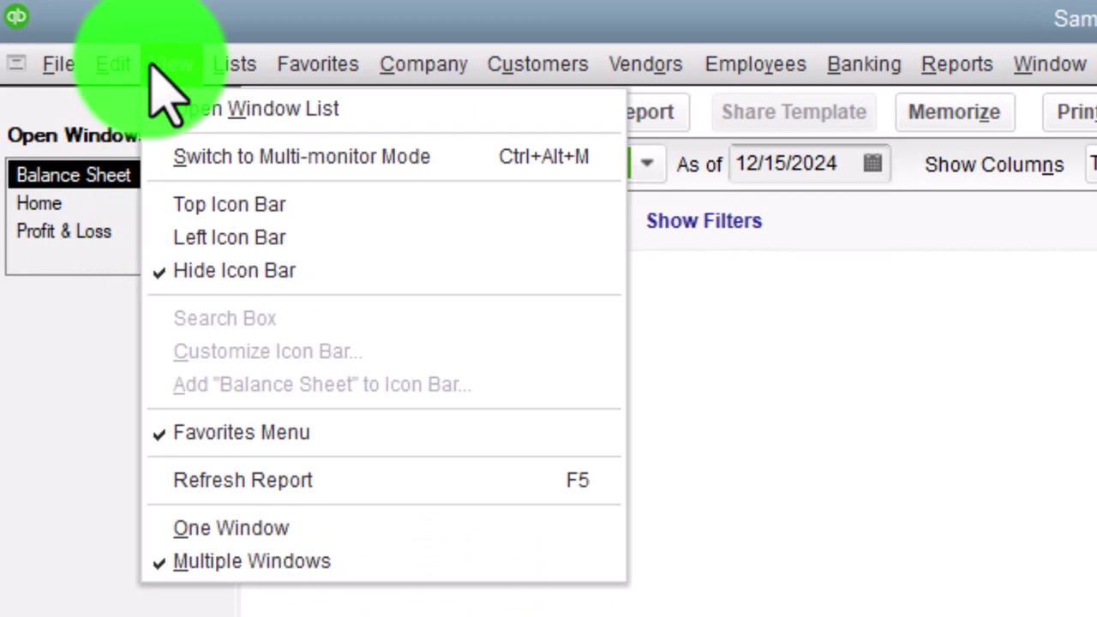
{"action": "left_click", "coordinate": [235, 66]}
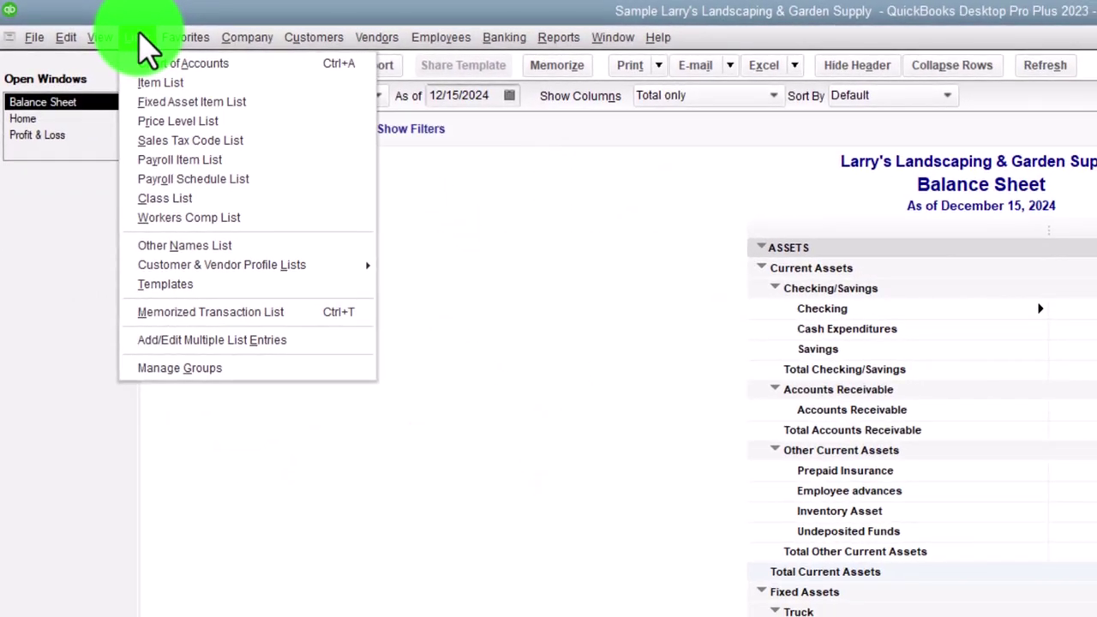
{"action": "left_click", "coordinate": [140, 39]}
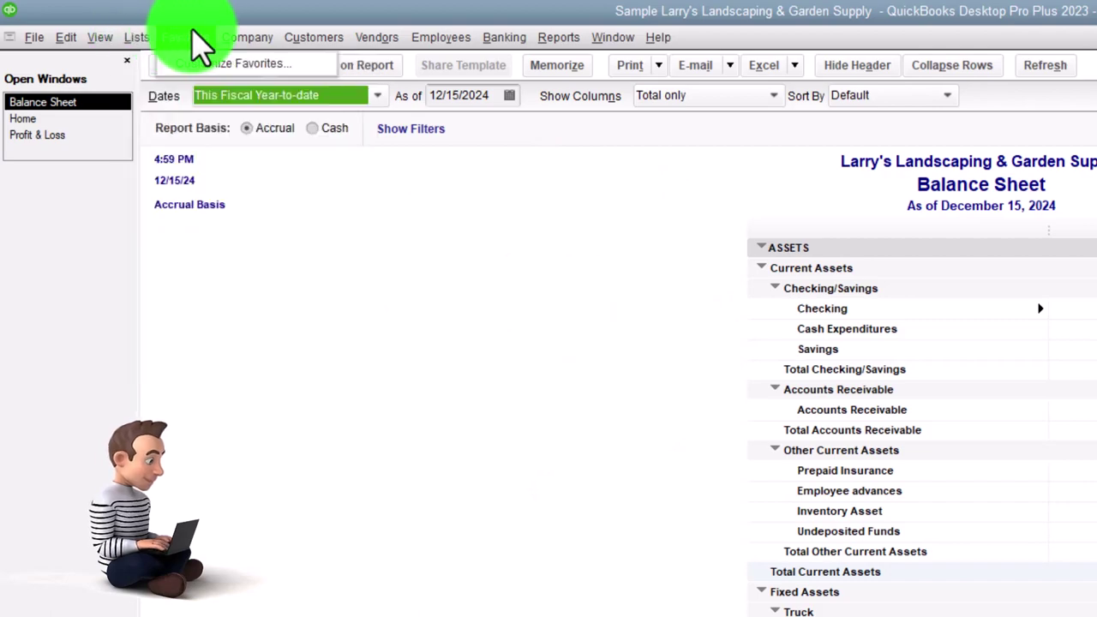
{"action": "mouse_move", "coordinate": [373, 39]}
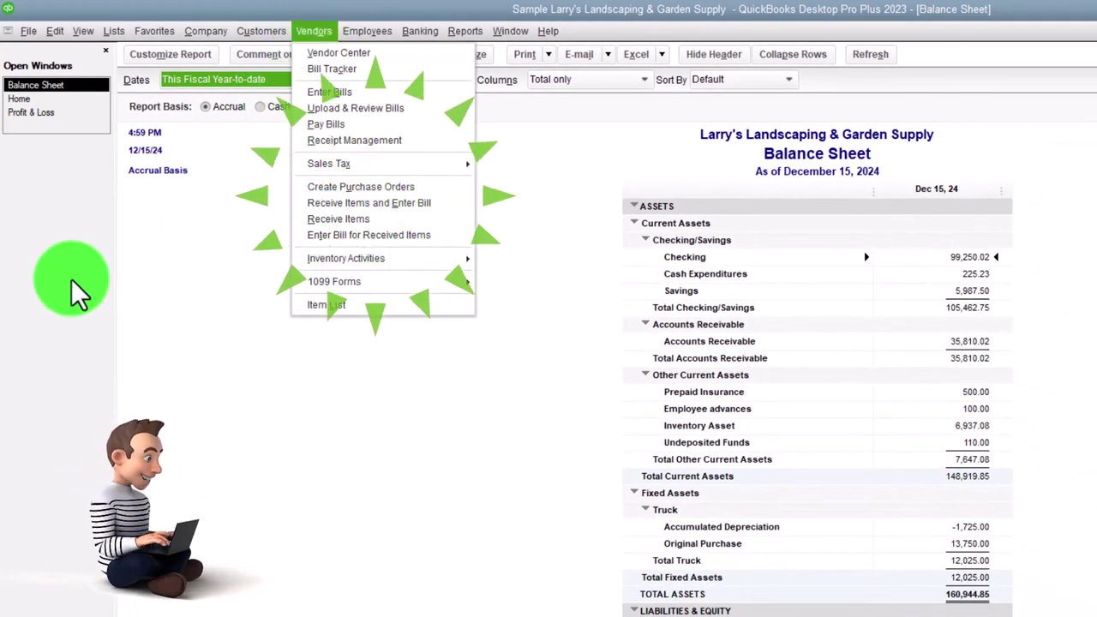
{"action": "left_click", "coordinate": [76, 292]}
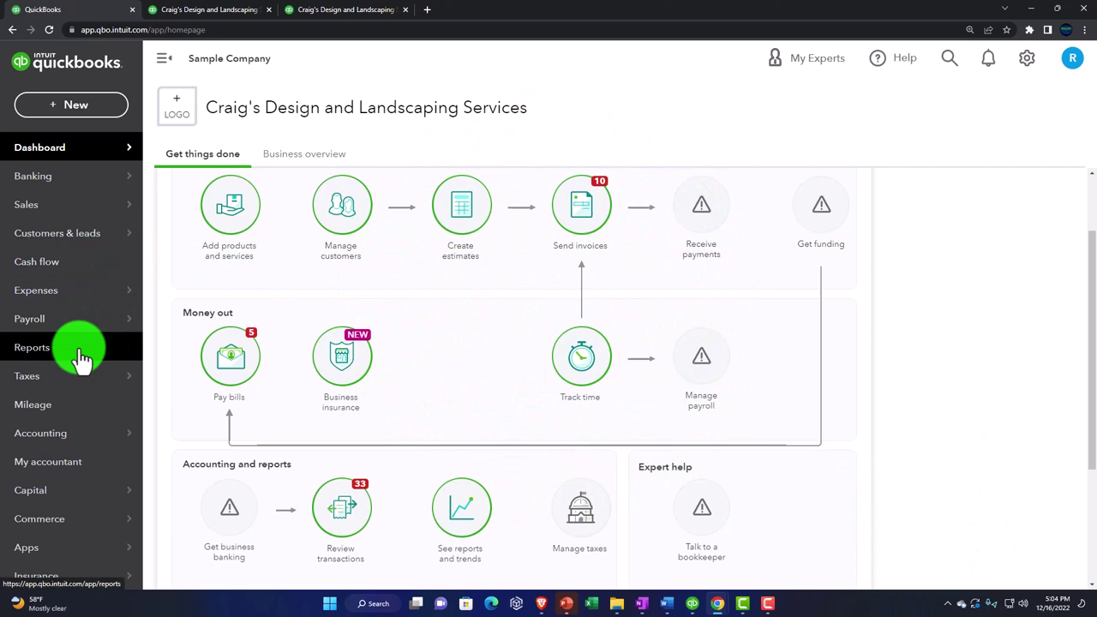
Step: Switch QuickBooks Online from Accountant view to Business view
{"action": "left_click", "coordinate": [1029, 62]}
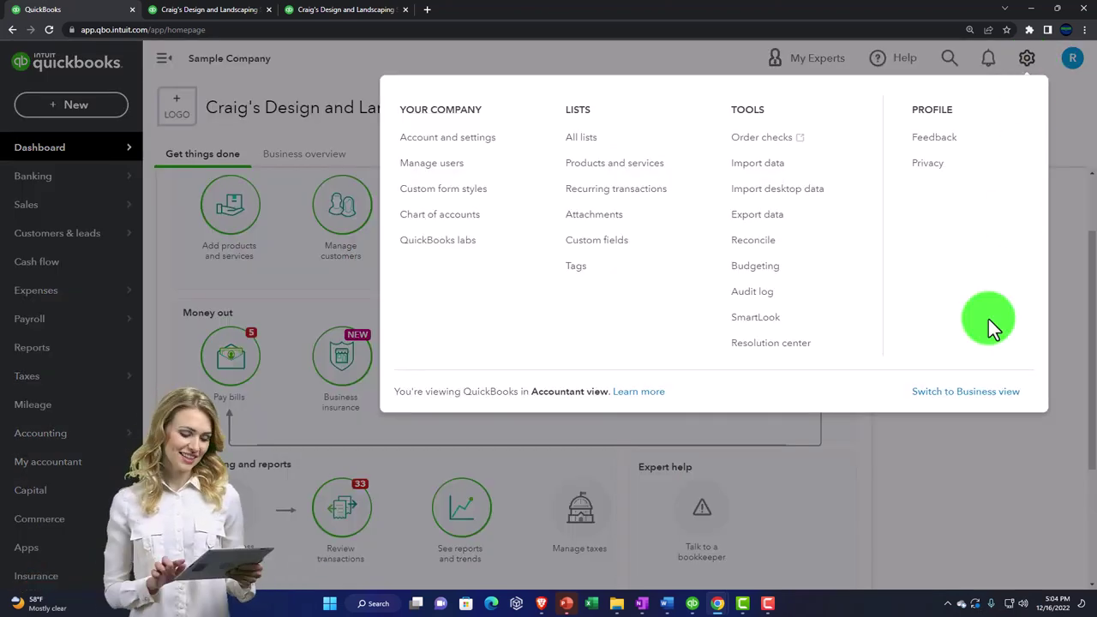
{"action": "left_click", "coordinate": [950, 392]}
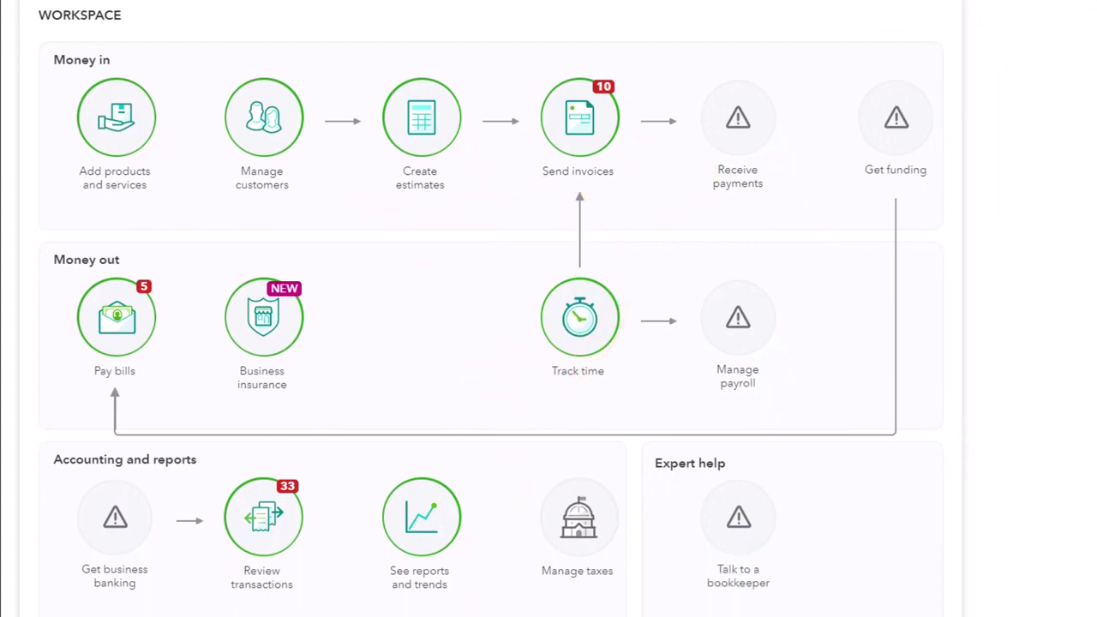
Step: View the new transaction forms in Business view, close them, and switch to the Balance Sheet in QuickBooks Desktop
{"action": "left_click", "coordinate": [108, 143]}
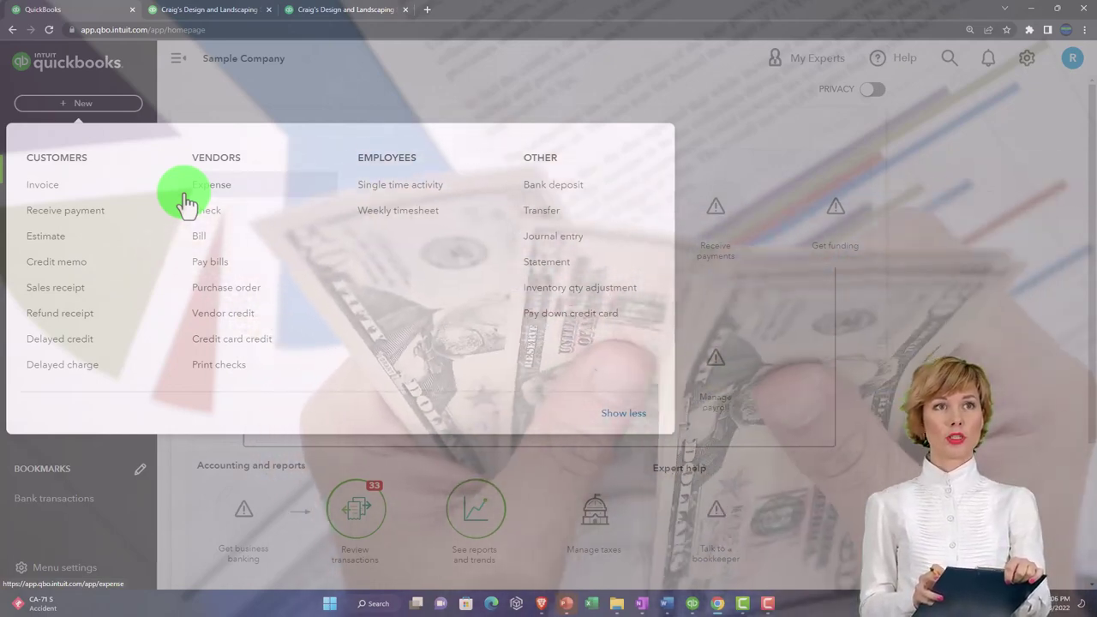
{"action": "left_click", "coordinate": [228, 92]}
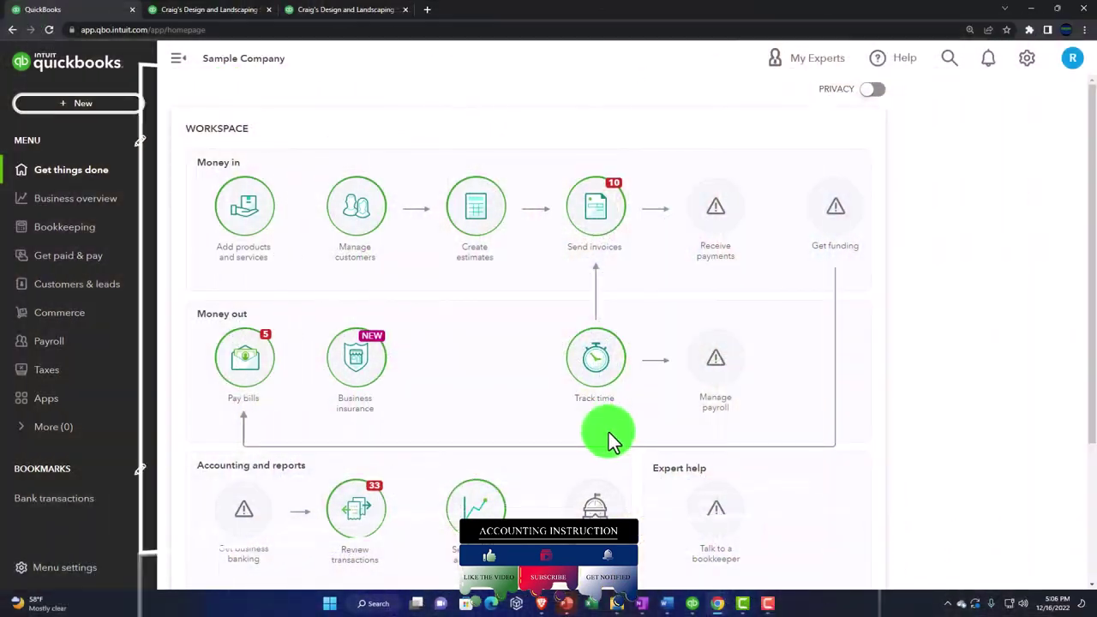
{"action": "left_click", "coordinate": [692, 604]}
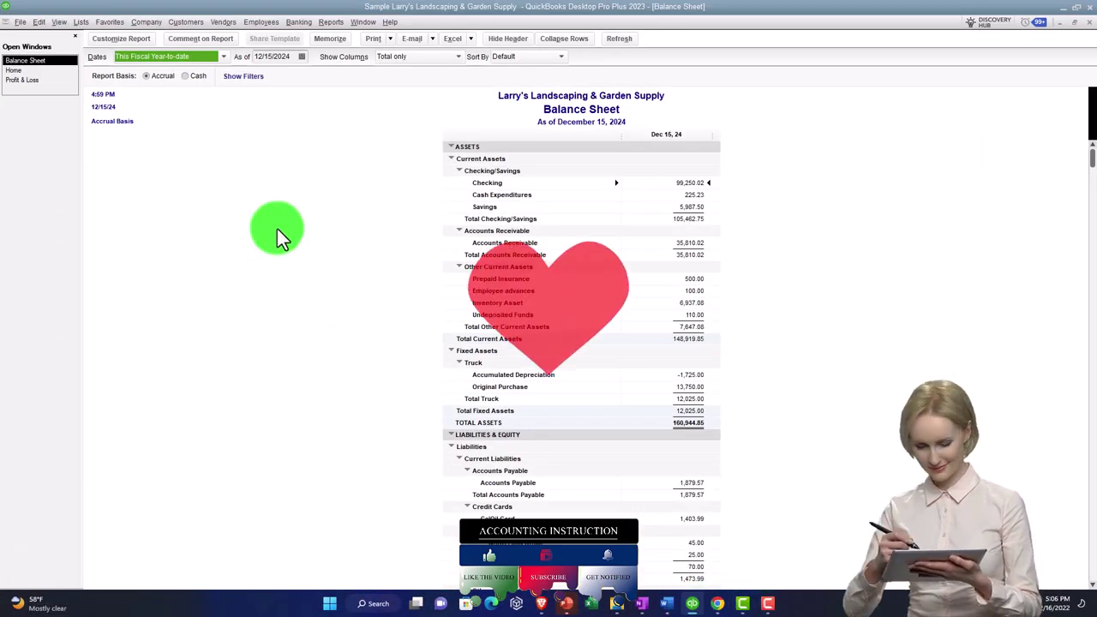